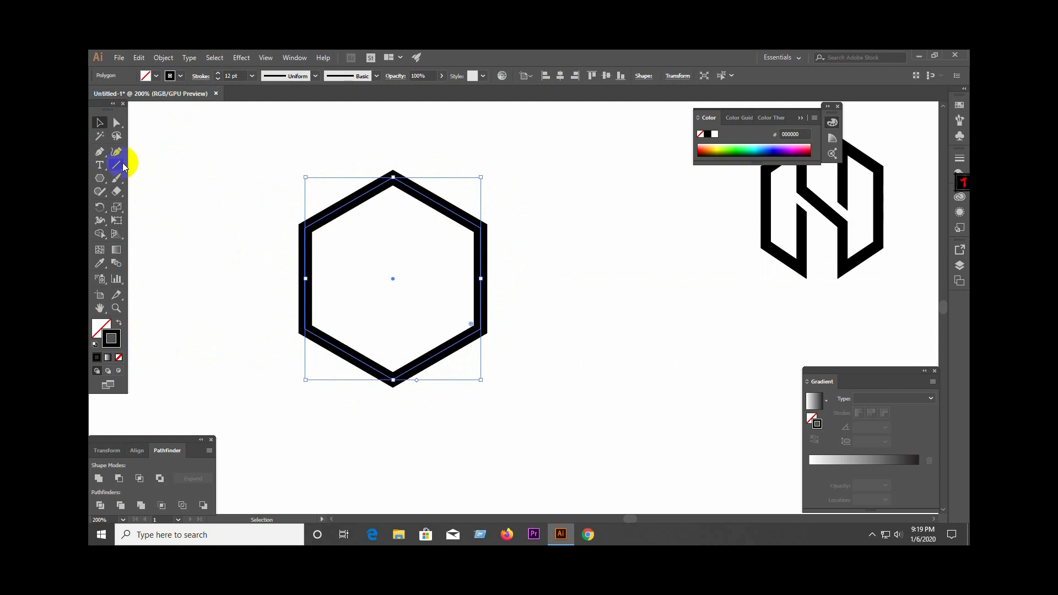
Draw two parallel vertical lines of equal length beside the hexagon, each taller than the hexagon.
click(117, 165)
drag(550, 151, 572, 458)
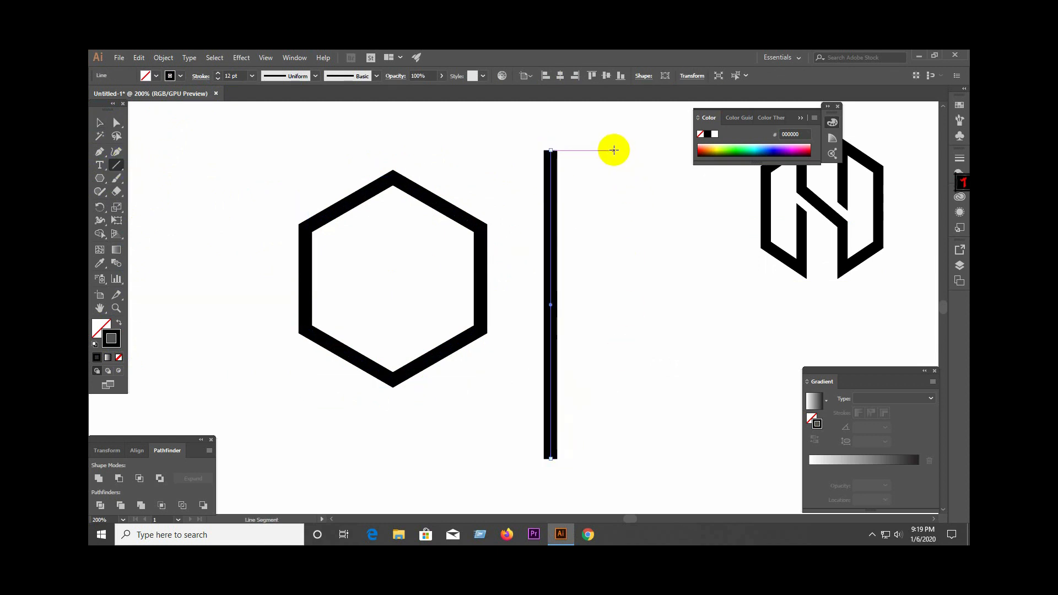
drag(614, 151, 621, 460)
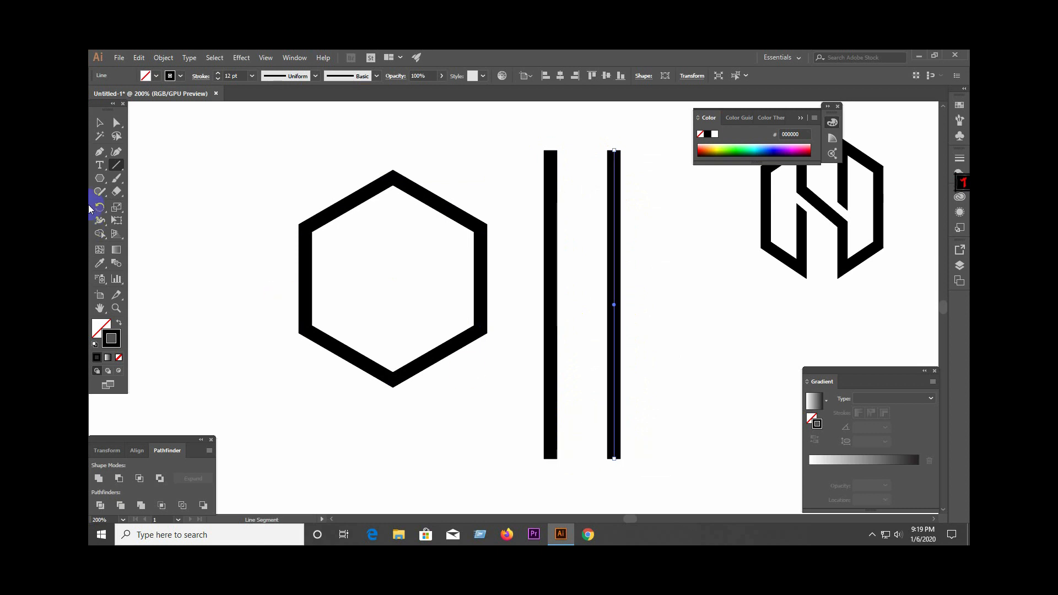
Move the vertical line nearest the hexagon horizontally closer to the other vertical line.
click(100, 129)
click(560, 215)
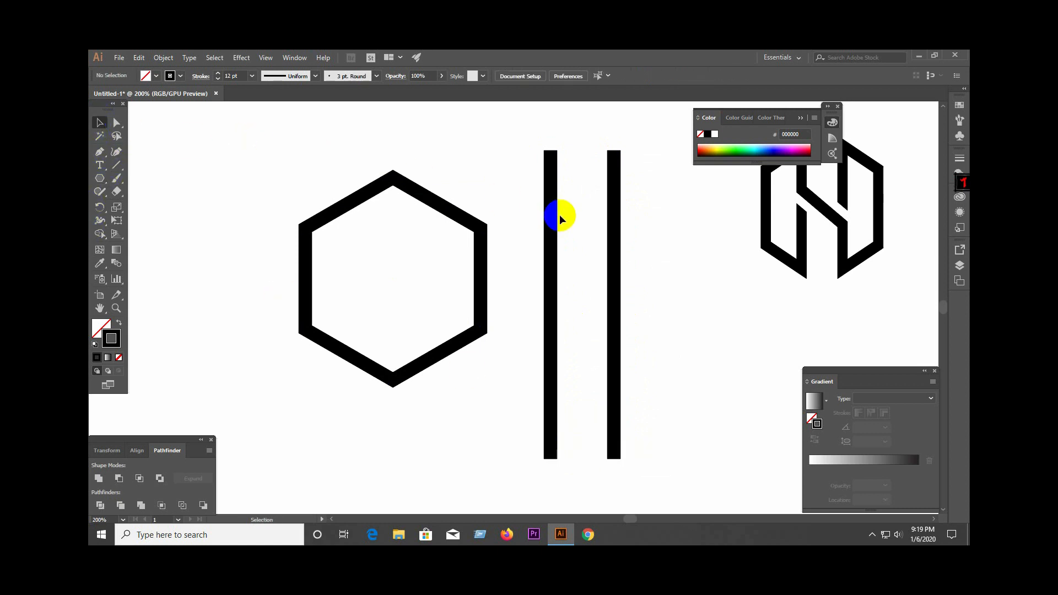
drag(554, 211, 571, 210)
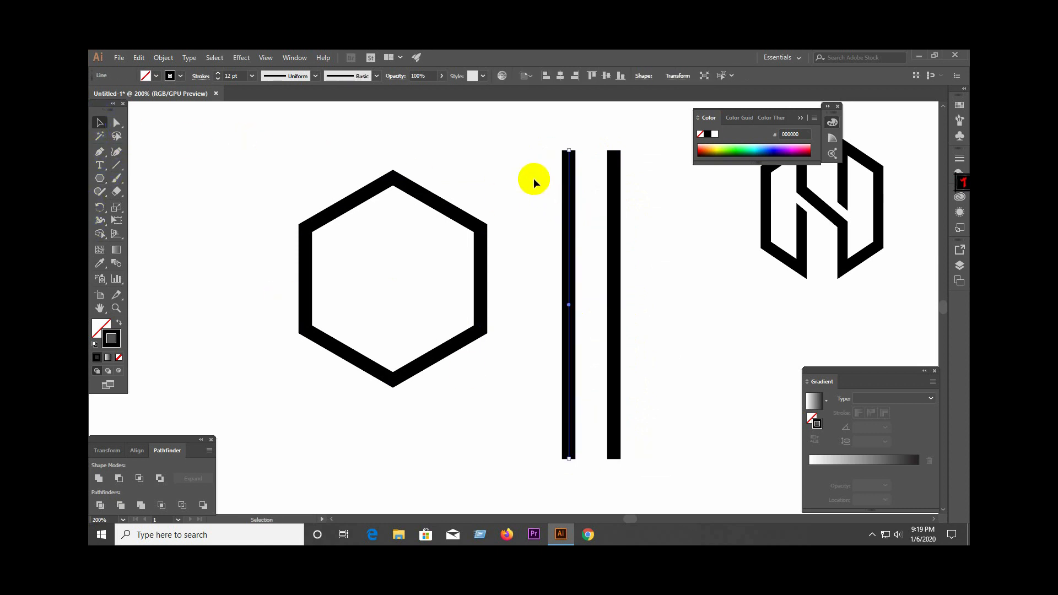
click(533, 177)
drag(611, 245, 650, 282)
click(271, 139)
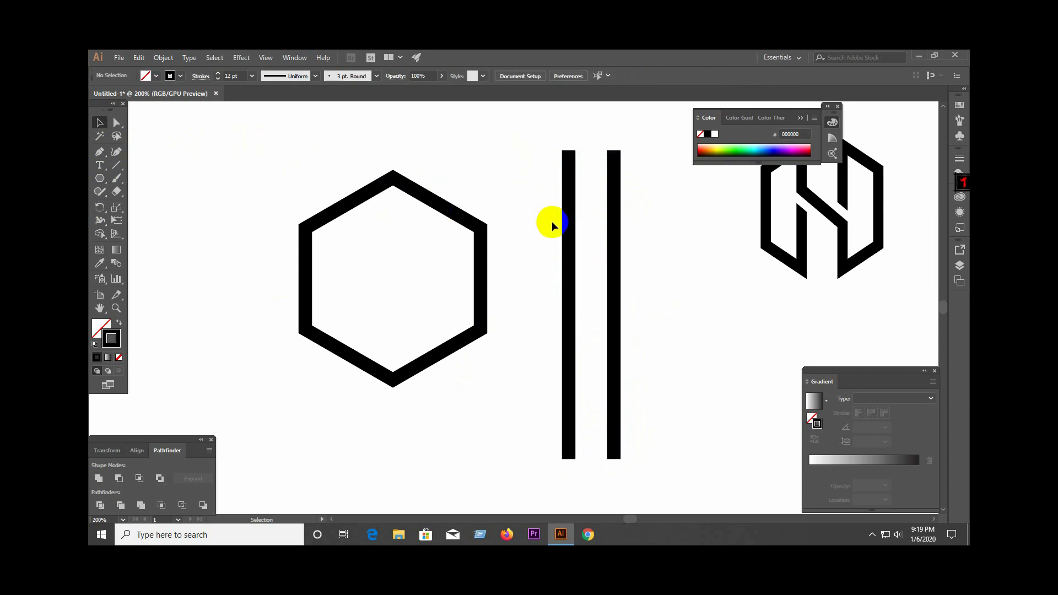
Centre the pair of vertical lines over the hexagon and widen the gap between them slightly.
drag(553, 225, 417, 194)
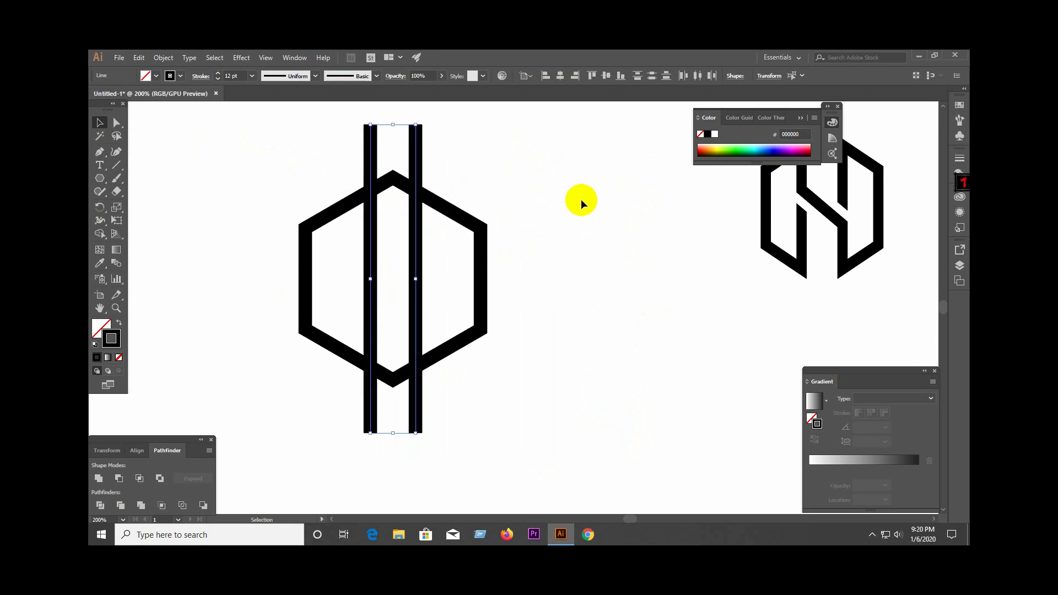
click(615, 203)
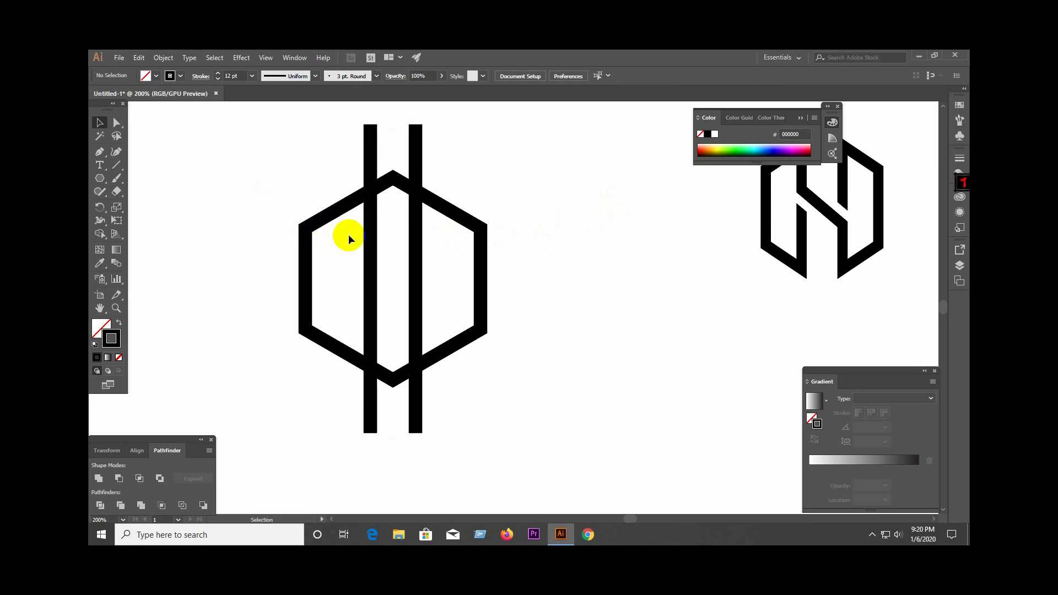
click(421, 279)
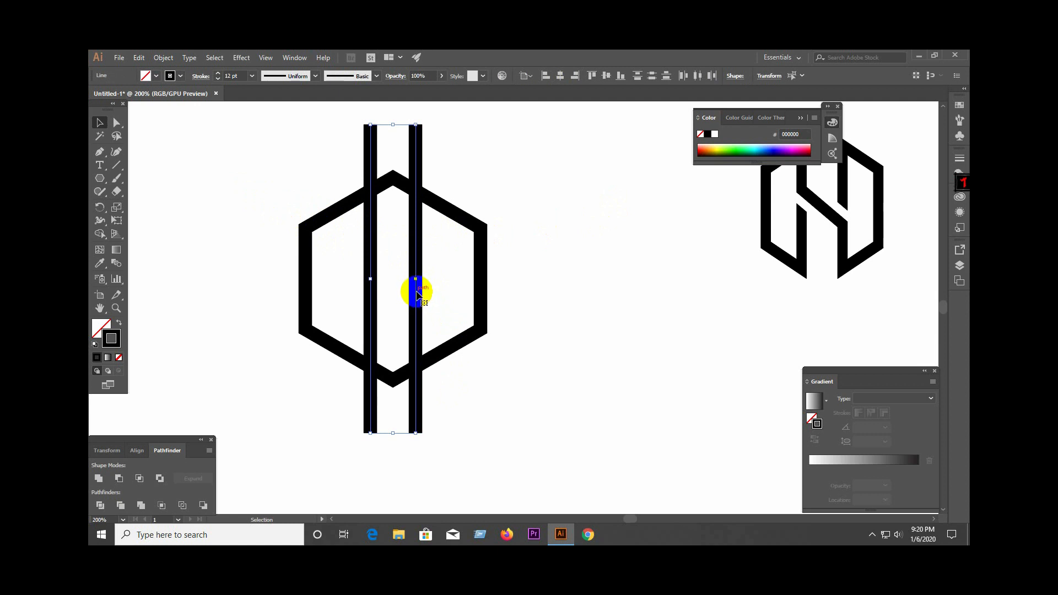
drag(417, 295, 419, 264)
click(685, 303)
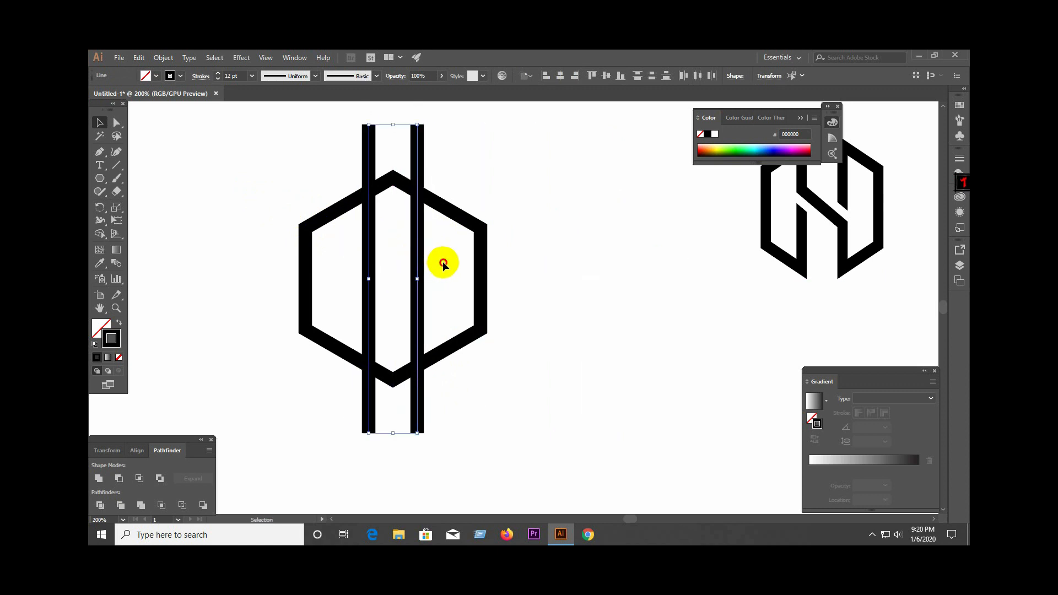
drag(283, 180, 527, 361)
click(556, 284)
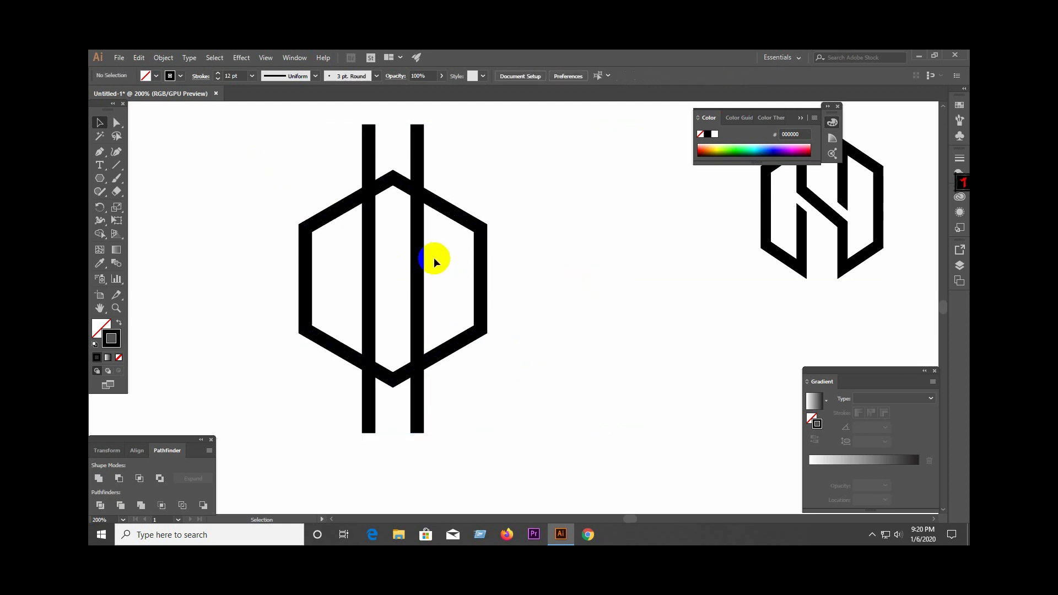
Draw a diagonal line across the hexagon from its upper-left inner corner to its lower-right inner corner.
click(116, 166)
mouse_move(323, 227)
mouse_down()
mouse_move(334, 233)
mouse_move(317, 234)
mouse_up()
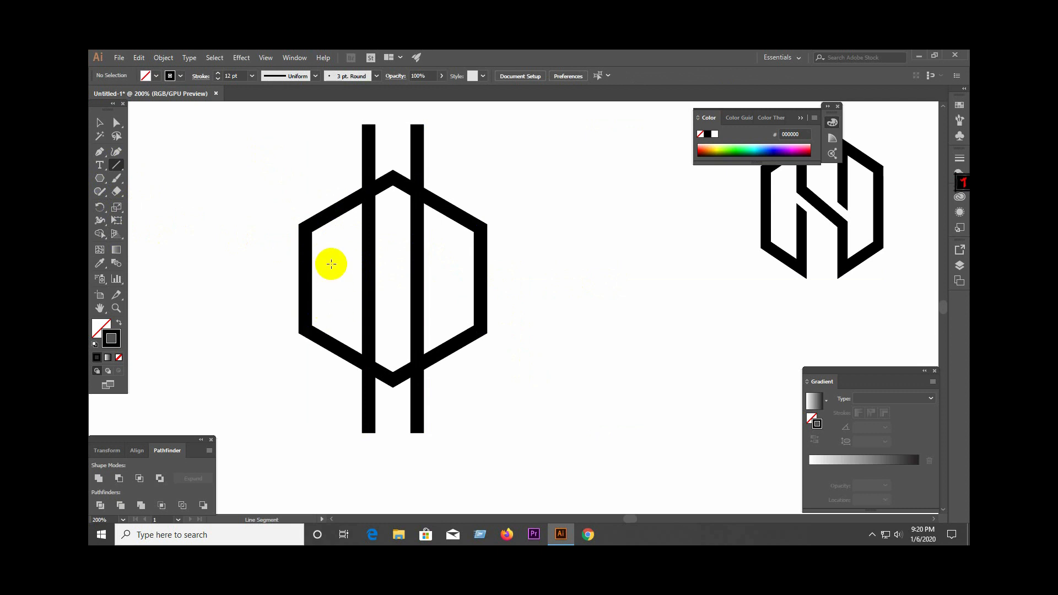
drag(311, 232, 474, 325)
Expand the fill and stroke of the hexagon, the two vertical lines and the diagonal into outlined shapes.
click(91, 125)
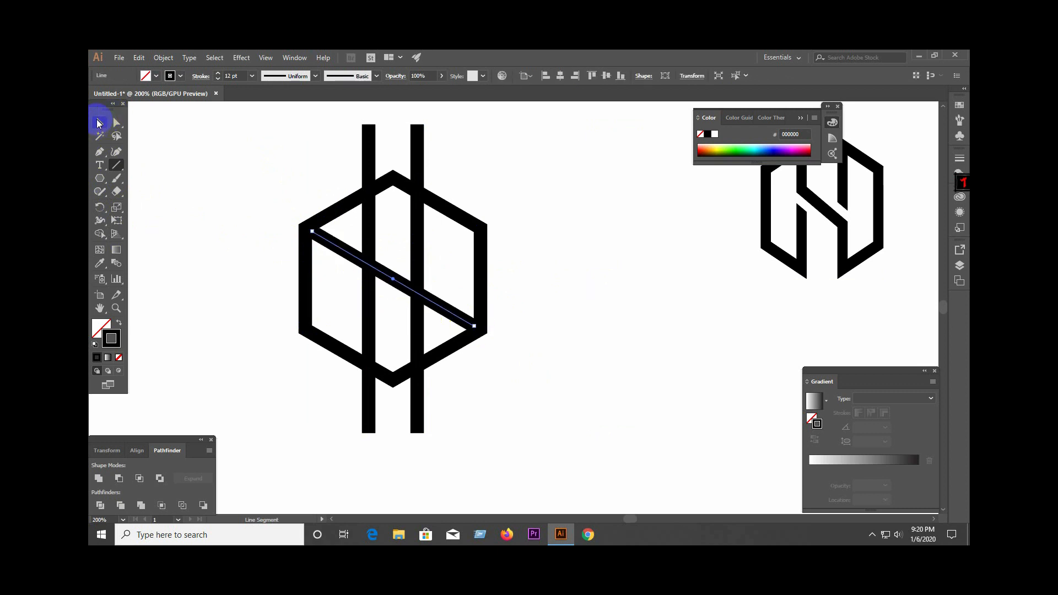
drag(258, 151, 554, 373)
click(163, 57)
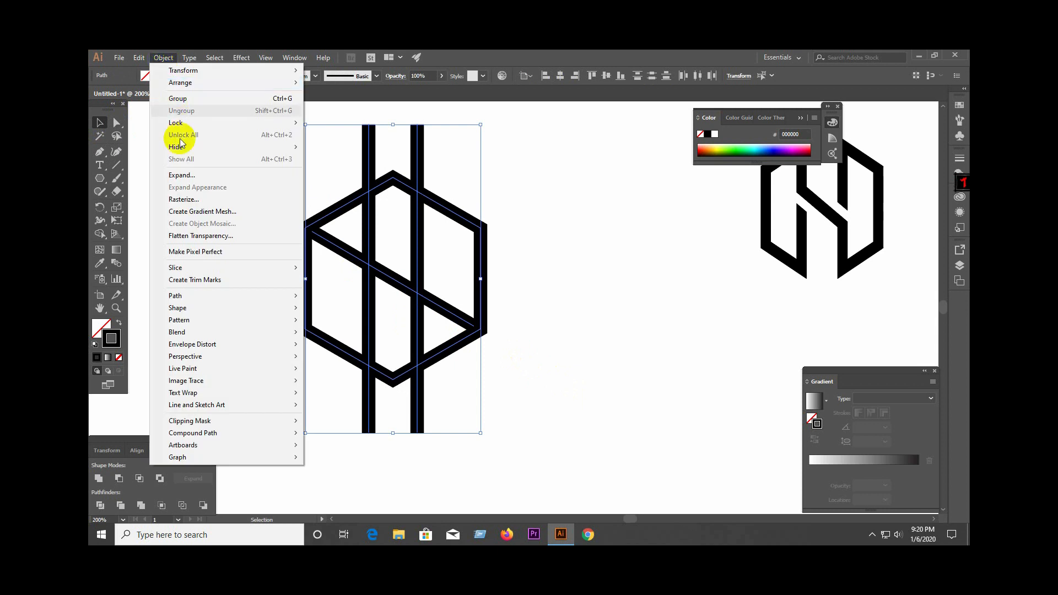
click(183, 174)
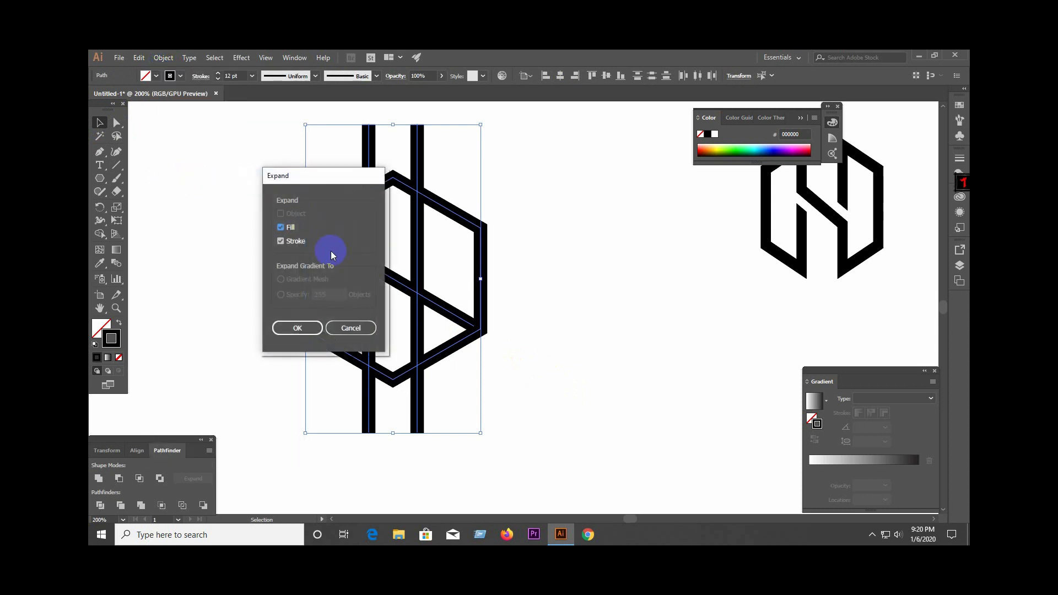
click(294, 329)
click(220, 196)
Divide all the expanded shapes where they overlap and ungroup the resulting pieces.
drag(220, 156, 510, 393)
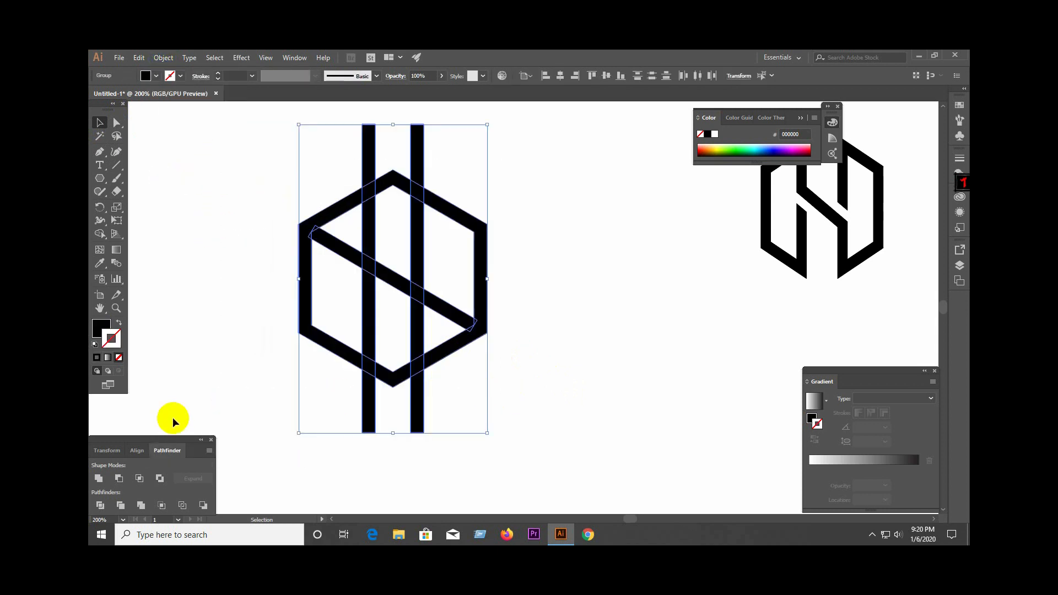
click(105, 506)
right_click(408, 246)
click(489, 324)
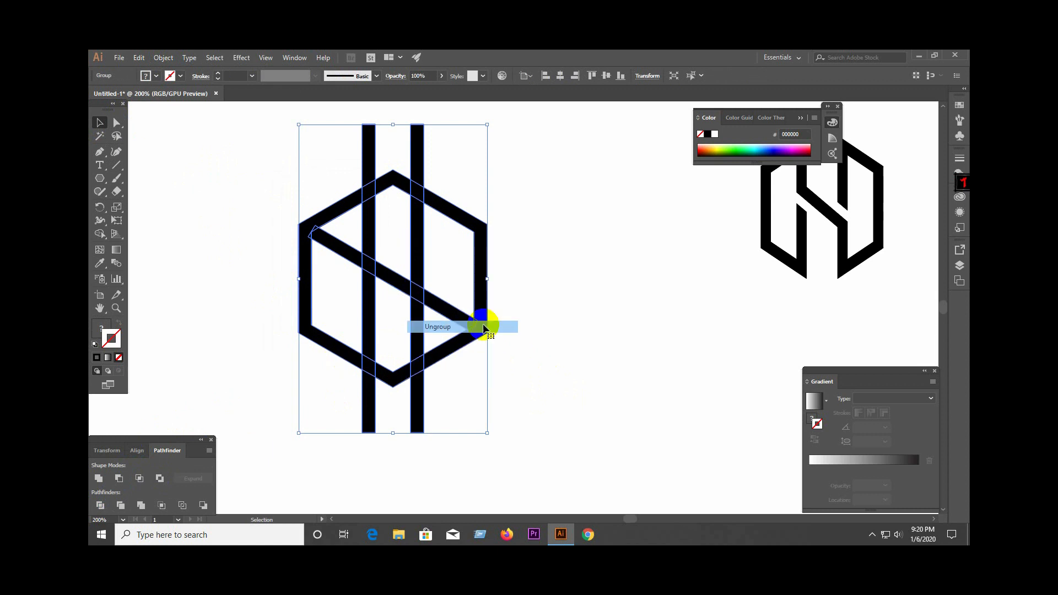
click(332, 143)
Delete the bar ends above the hexagon and the diagonal's segments outside the two vertical bars.
drag(332, 142, 465, 128)
key(Delete)
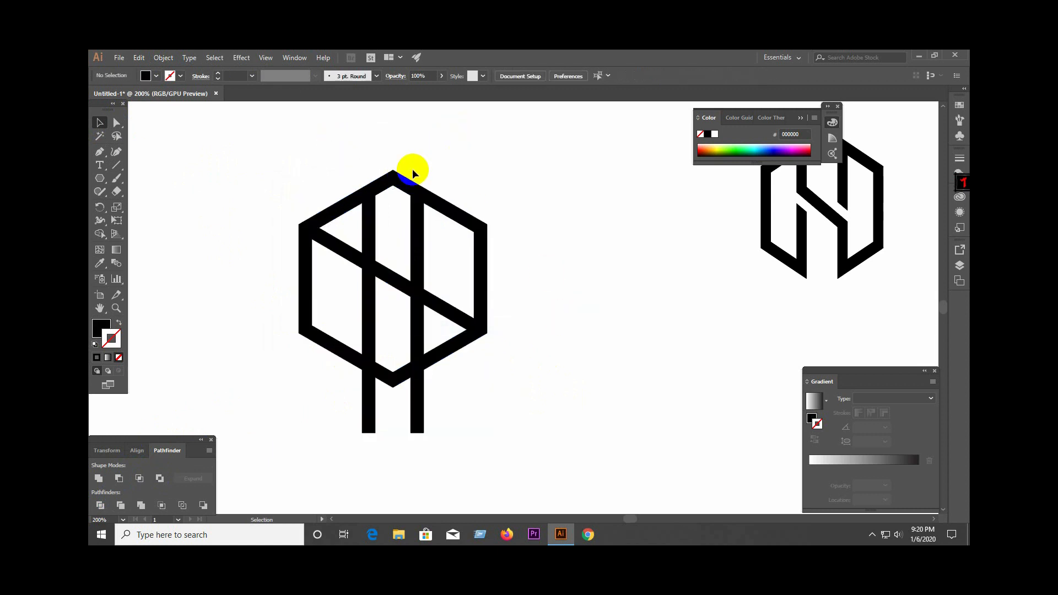
click(351, 256)
key(Delete)
click(380, 269)
click(448, 302)
key(Delete)
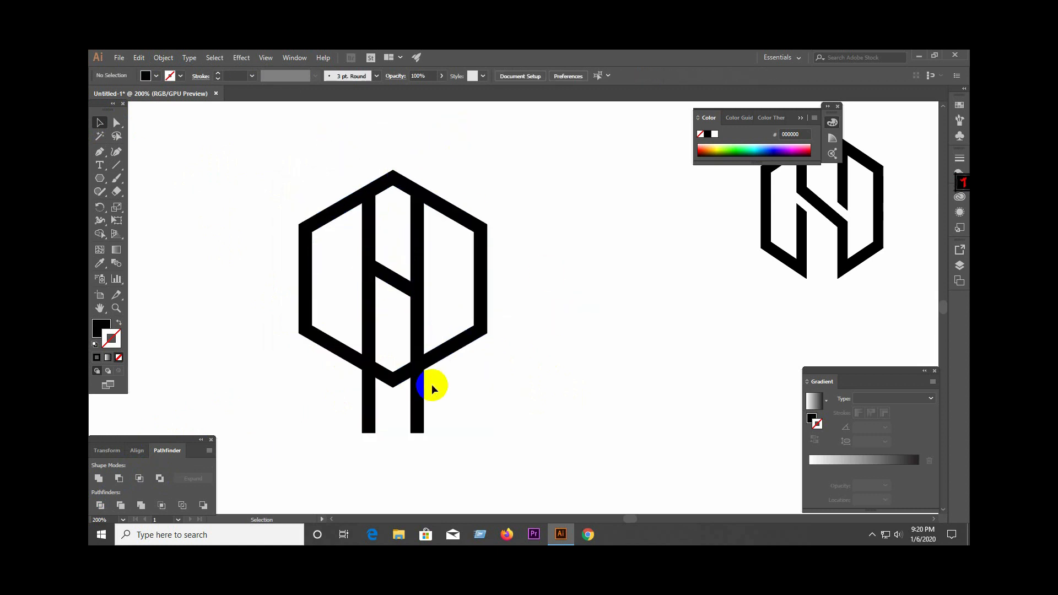
Delete the bar ends below the hexagon and the hexagon's tips between the two bars.
click(419, 386)
key(Delete)
click(371, 401)
key(Delete)
click(396, 370)
key(Delete)
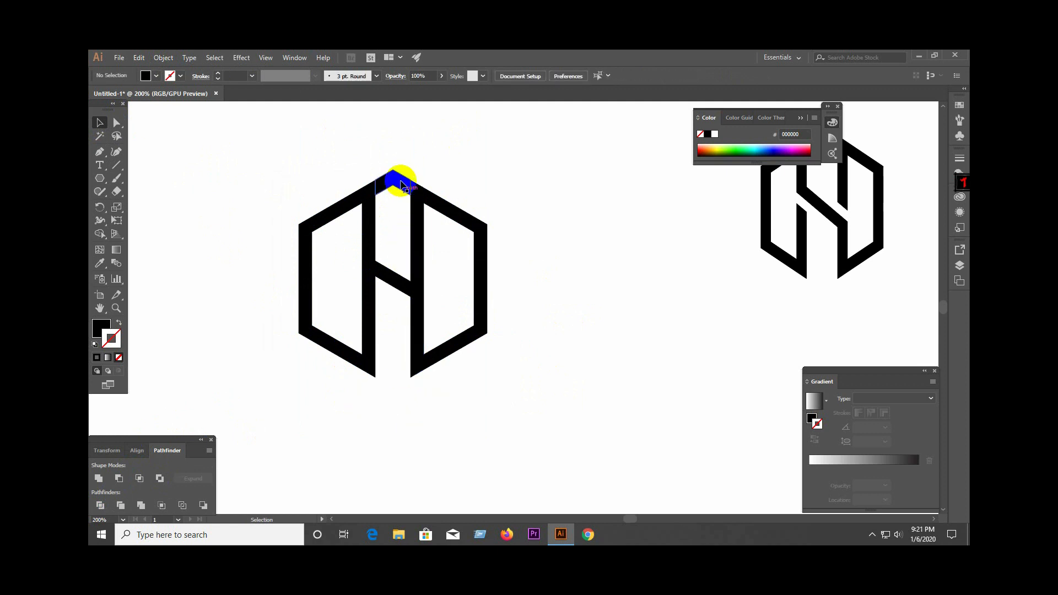
Offset the paths of the two joints where the diagonal meets the bars, using miter joins and an offset slightly above 8 px.
click(367, 261)
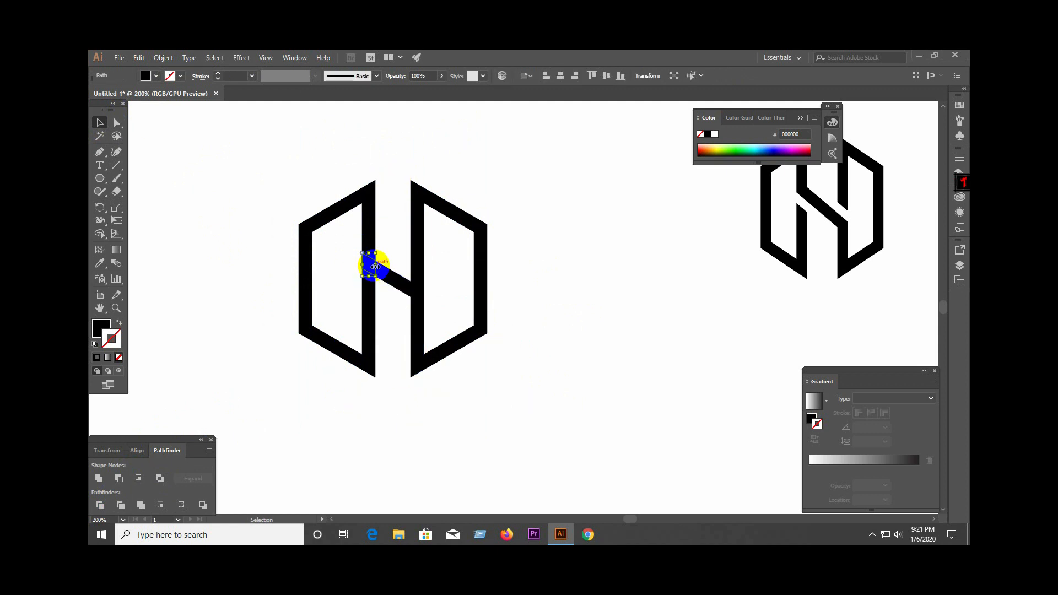
shift+click(407, 288)
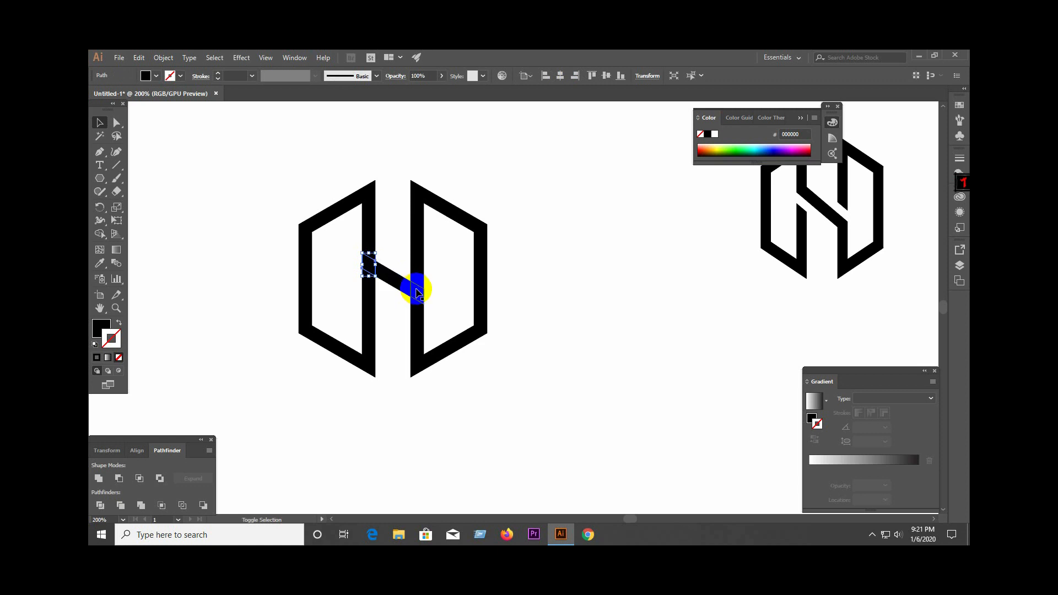
shift+click(418, 286)
click(163, 59)
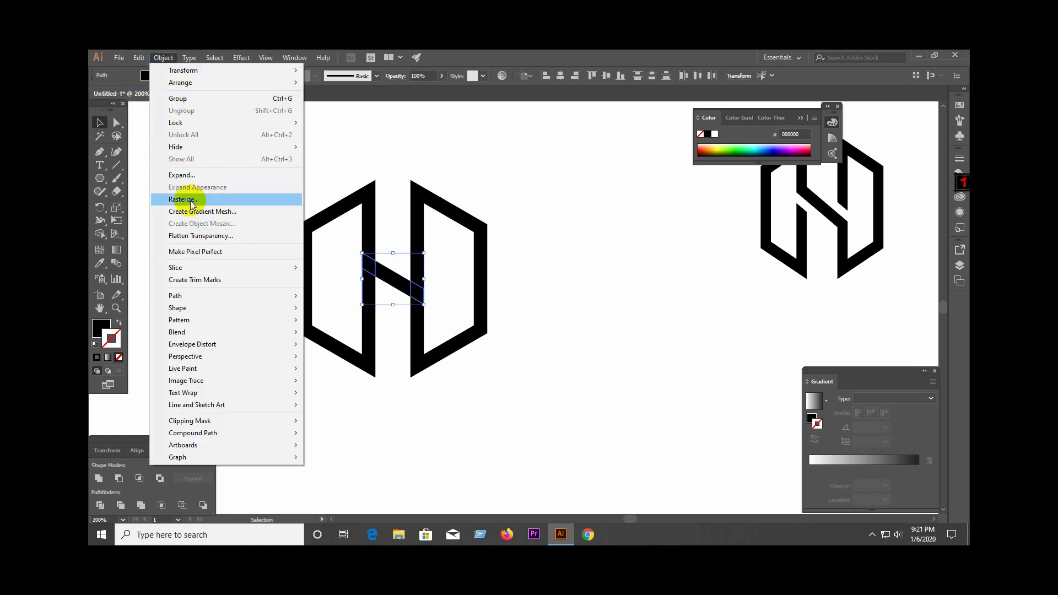
mouse_move(266, 298)
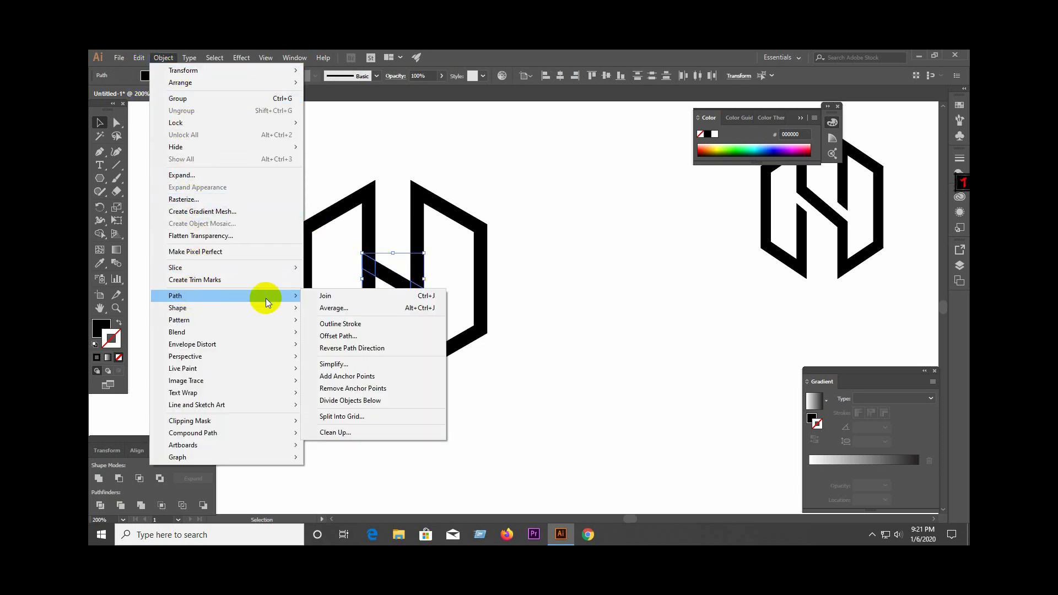
click(334, 336)
click(208, 242)
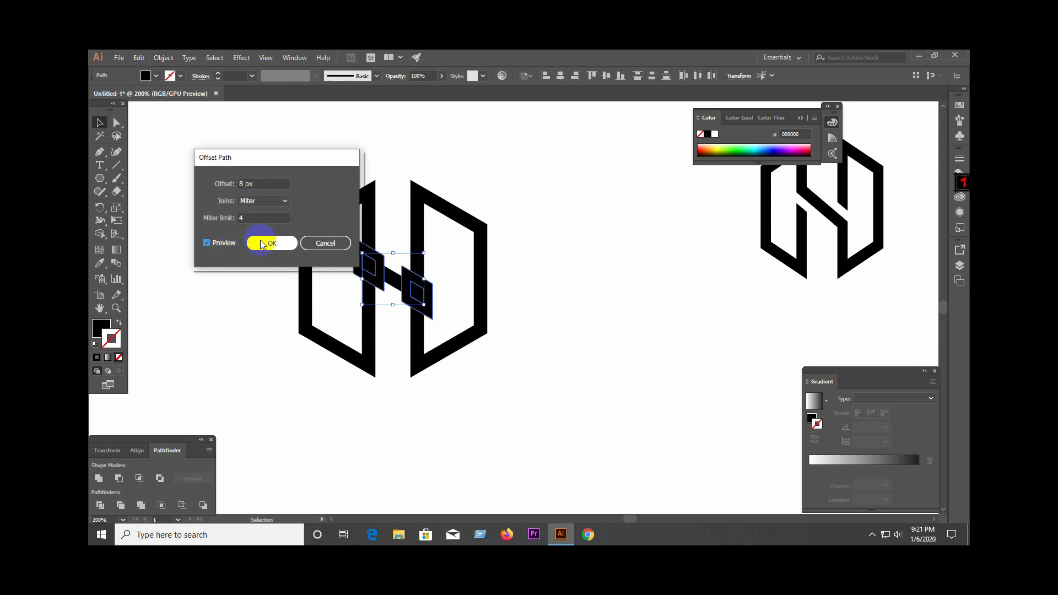
click(262, 184)
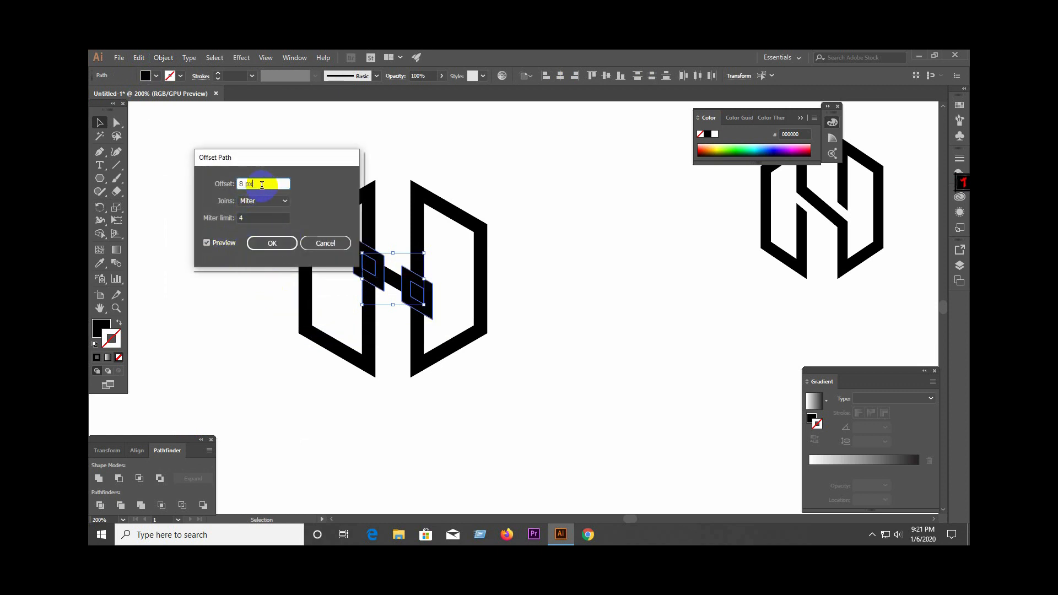
key(Up)
click(269, 243)
Divide the whole logo along the offset shapes and ungroup the resulting pieces.
drag(212, 160, 571, 371)
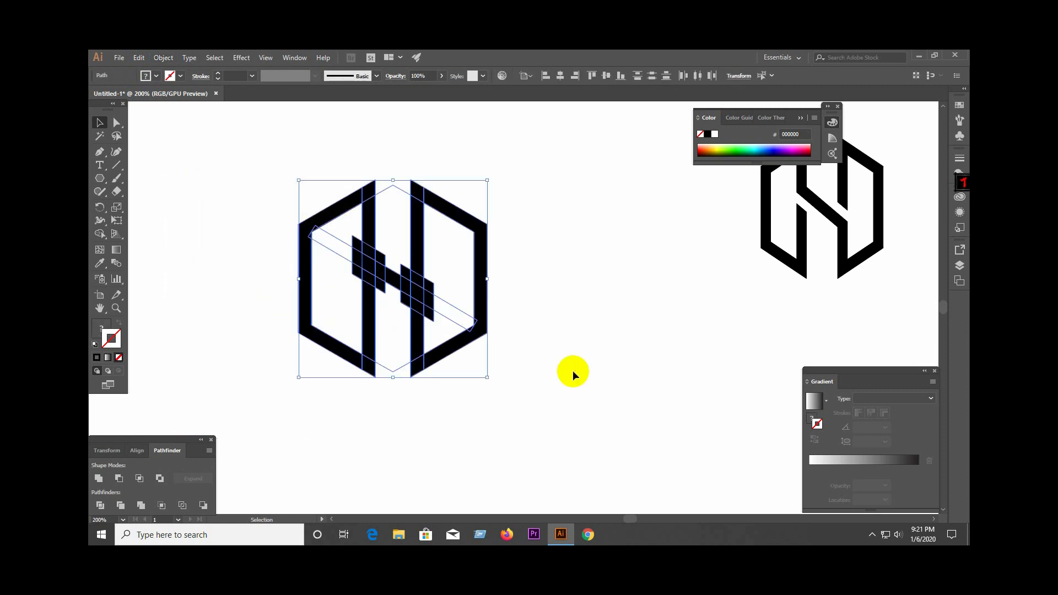
click(98, 506)
click(360, 357)
right_click(386, 295)
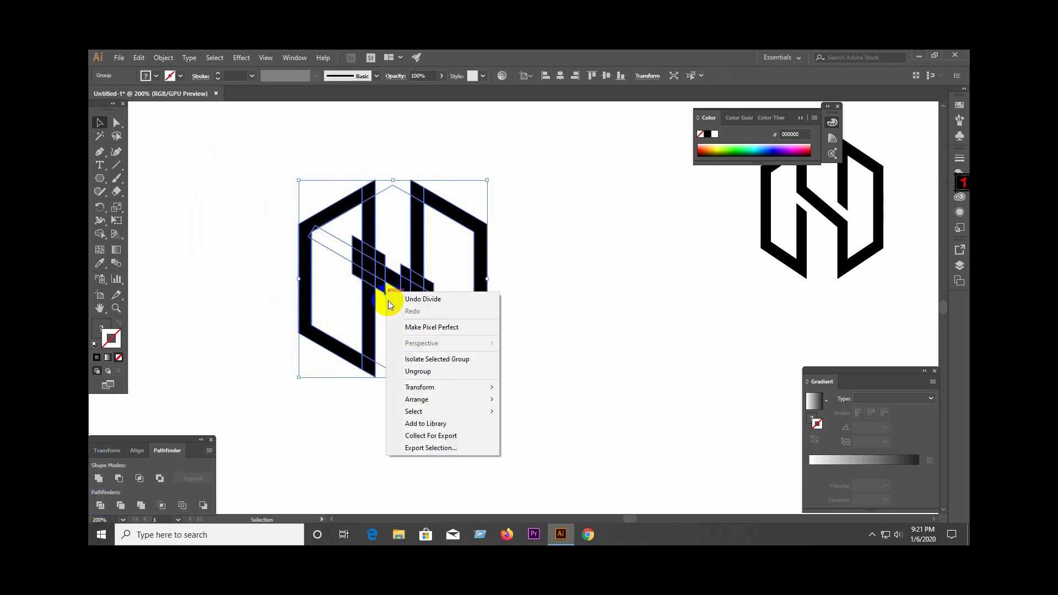
click(410, 366)
click(541, 441)
drag(238, 172, 547, 362)
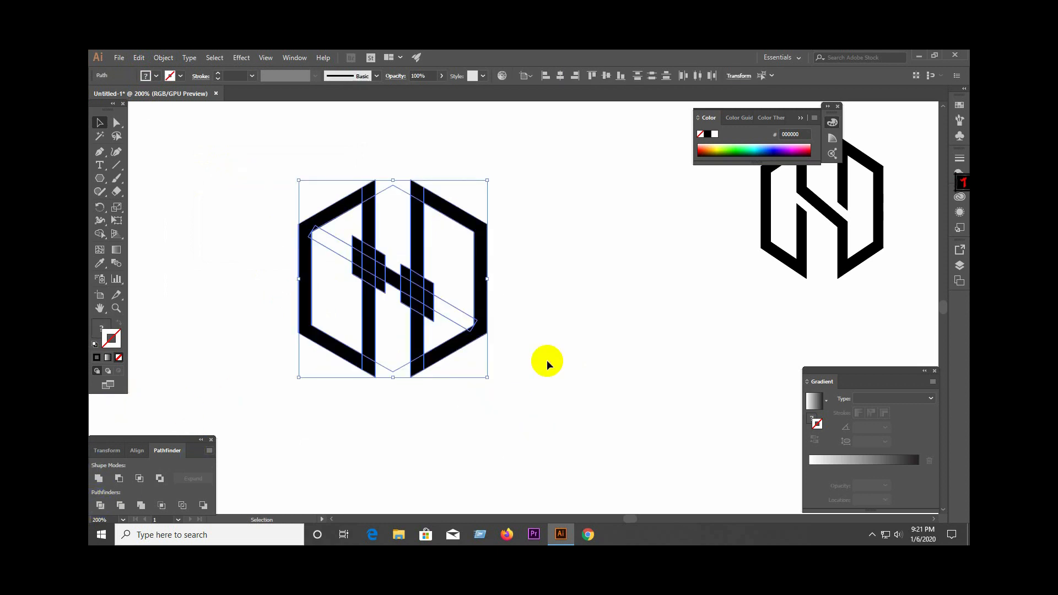
click(588, 187)
Delete the offset pieces around the left joint, leaving a gap in the bar just below the diagonal.
click(395, 184)
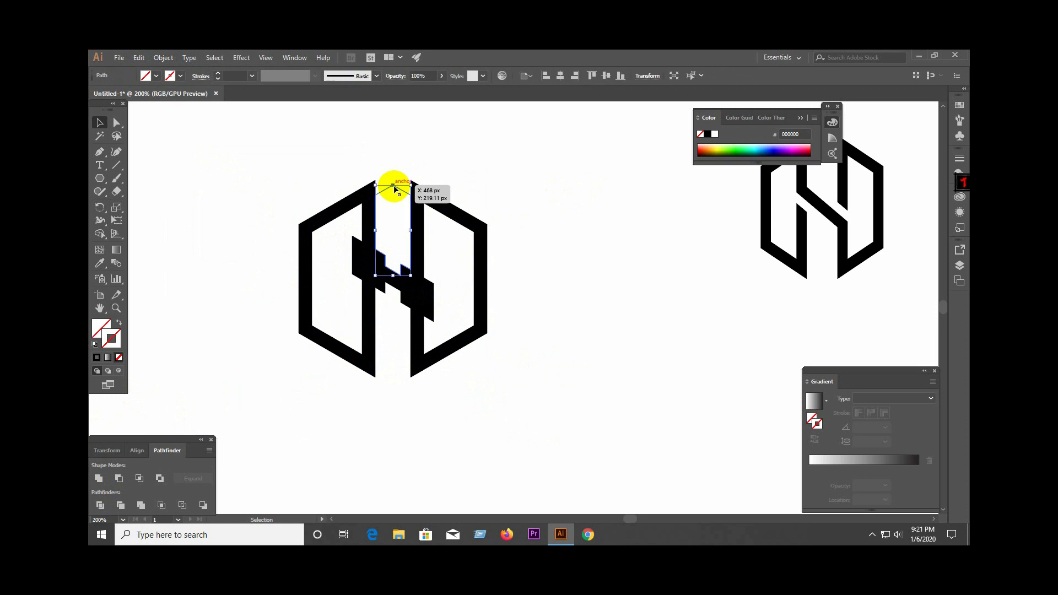
click(348, 244)
drag(353, 243, 385, 270)
key(Delete)
click(381, 280)
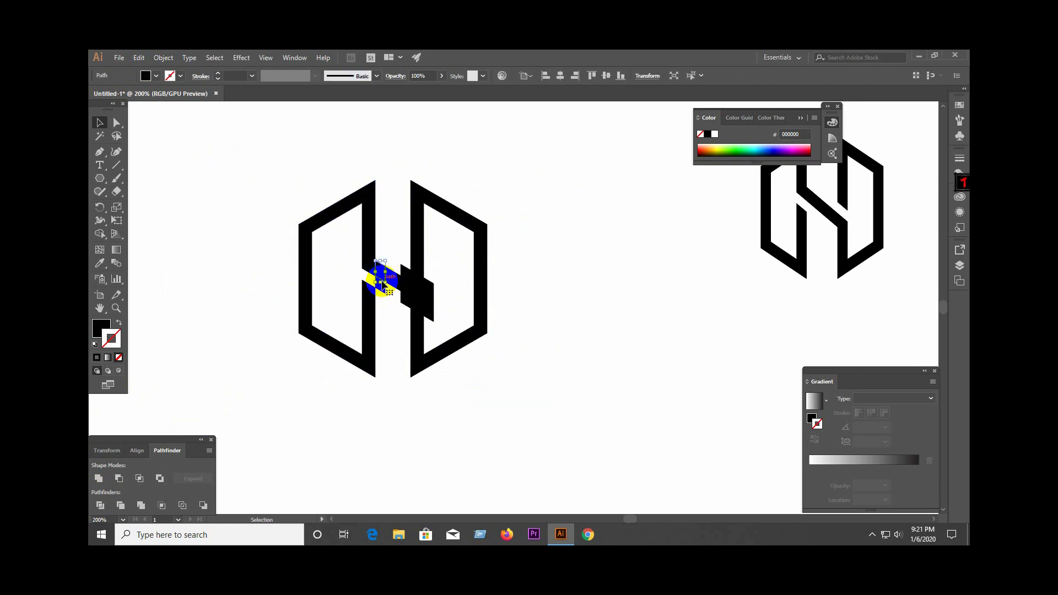
key(Delete)
click(384, 289)
key(Delete)
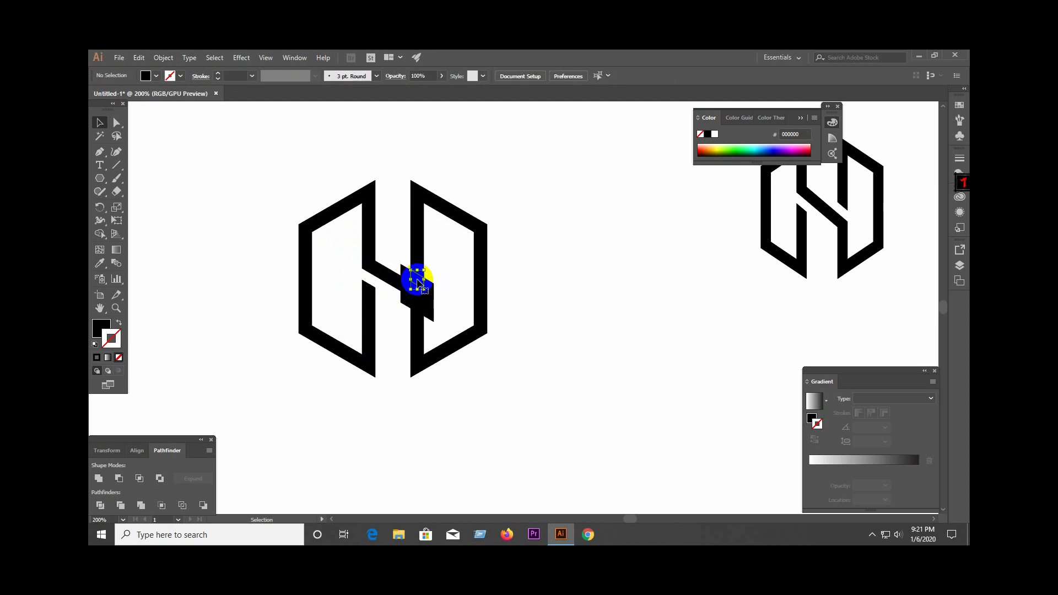
Delete the offset pieces around the right joint, leaving a gap in the bar just above the diagonal.
key(Delete)
click(407, 272)
key(Delete)
click(430, 288)
key(Delete)
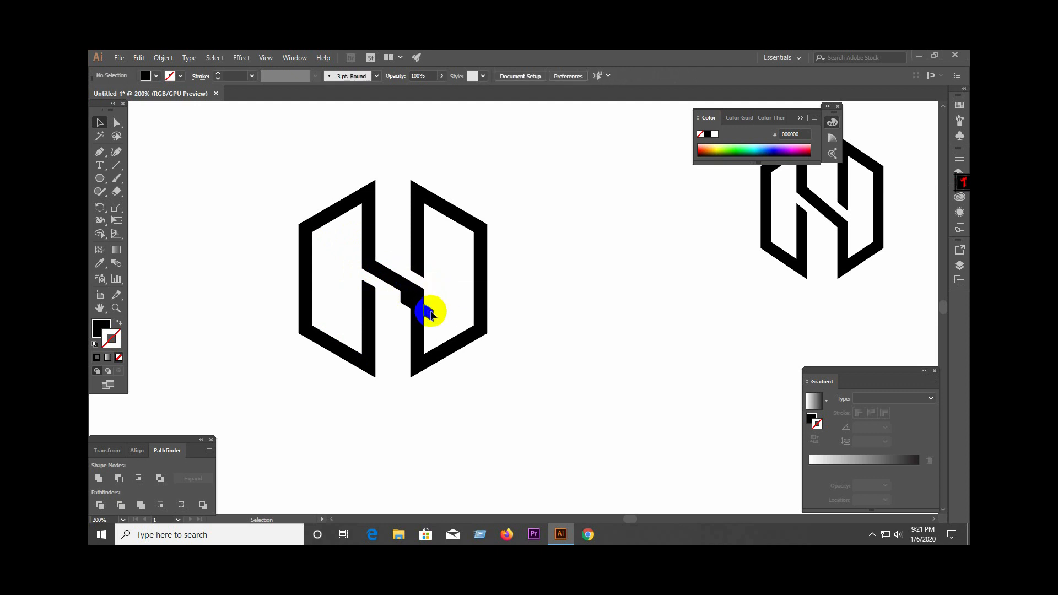
click(430, 312)
key(Delete)
click(407, 303)
key(Delete)
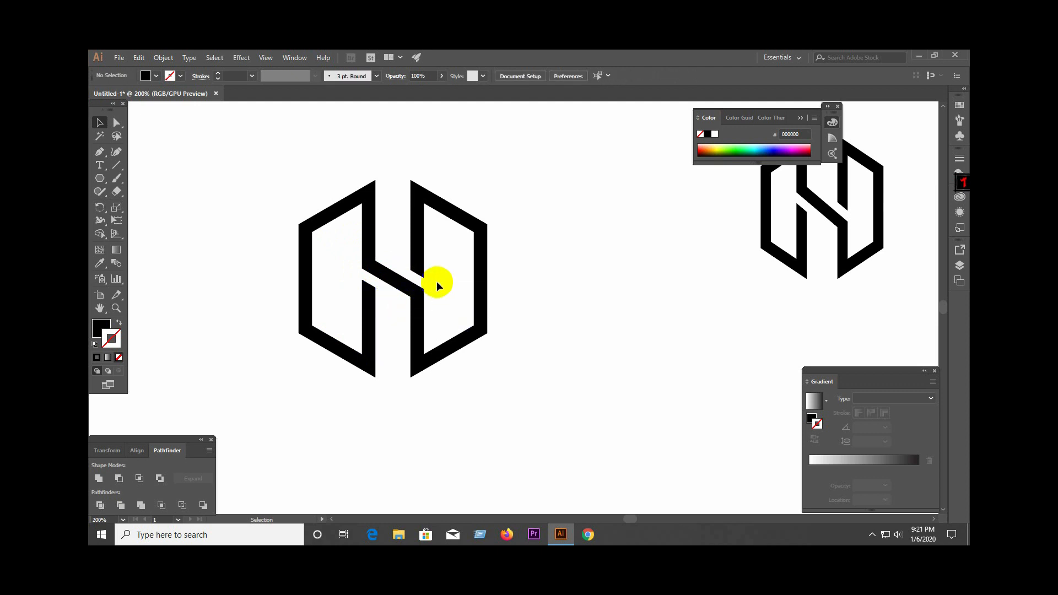
Delete the leftover unfilled paths inside the logo.
key(slash)
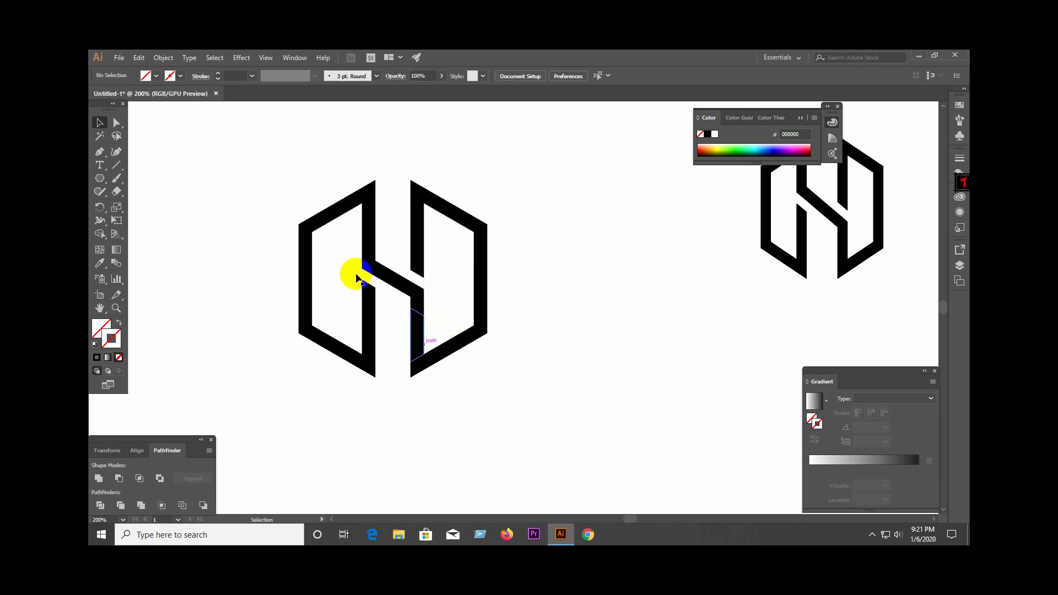
click(343, 243)
key(Delete)
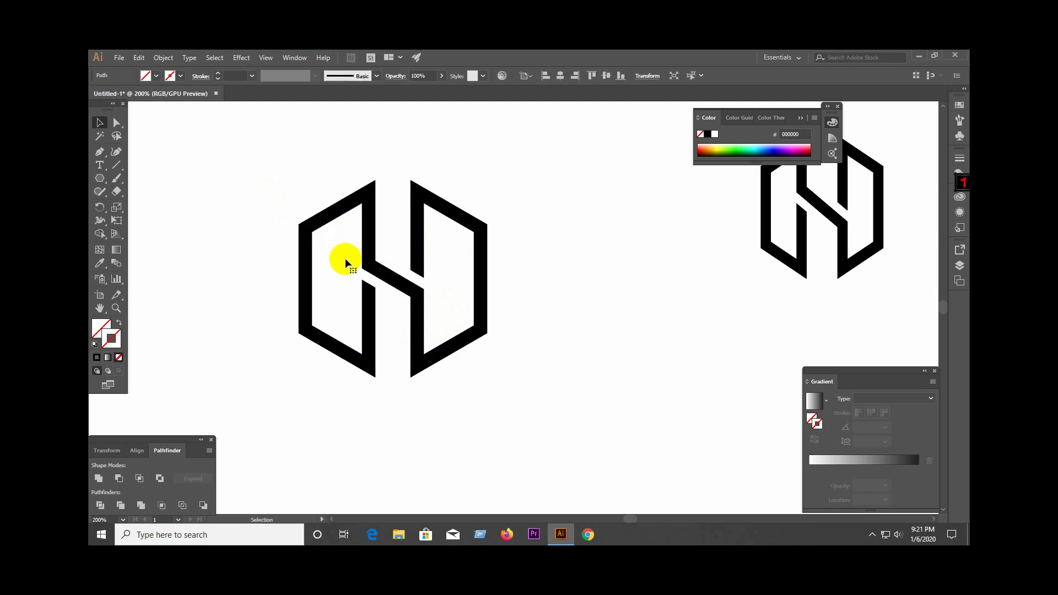
Unite the black logo pieces, apart from the small top corner pieces, with Pathfinder.
drag(216, 178, 590, 408)
drag(443, 293, 445, 326)
click(388, 337)
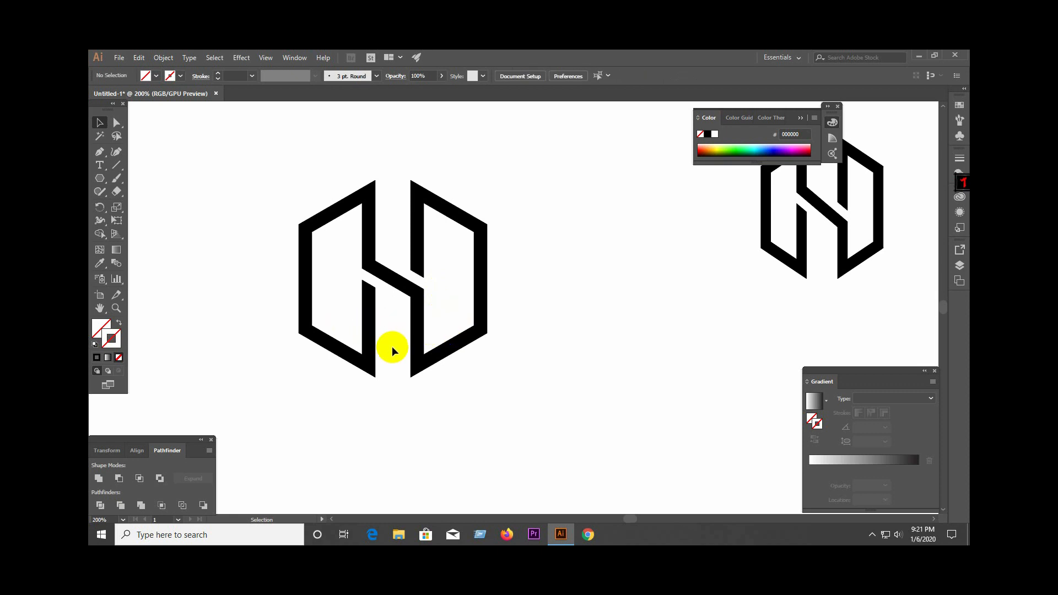
click(390, 371)
drag(226, 160, 574, 432)
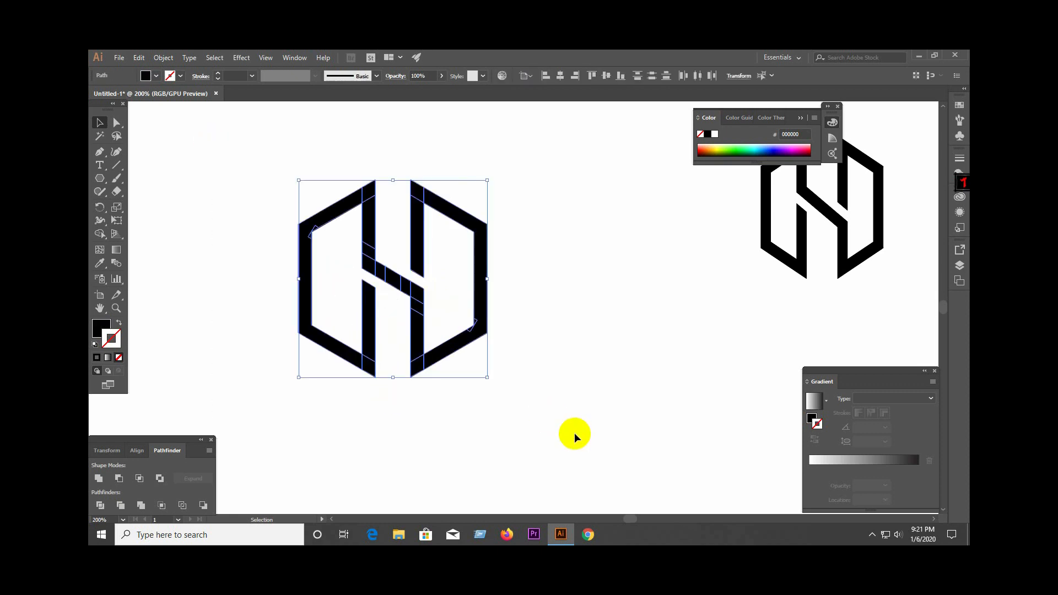
click(547, 374)
drag(570, 394, 233, 232)
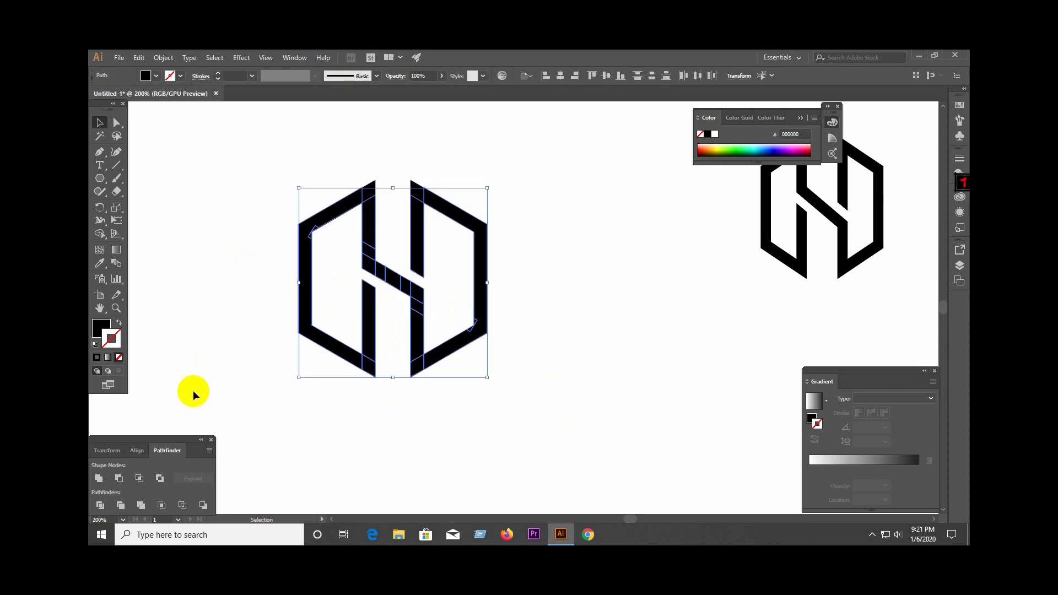
click(98, 478)
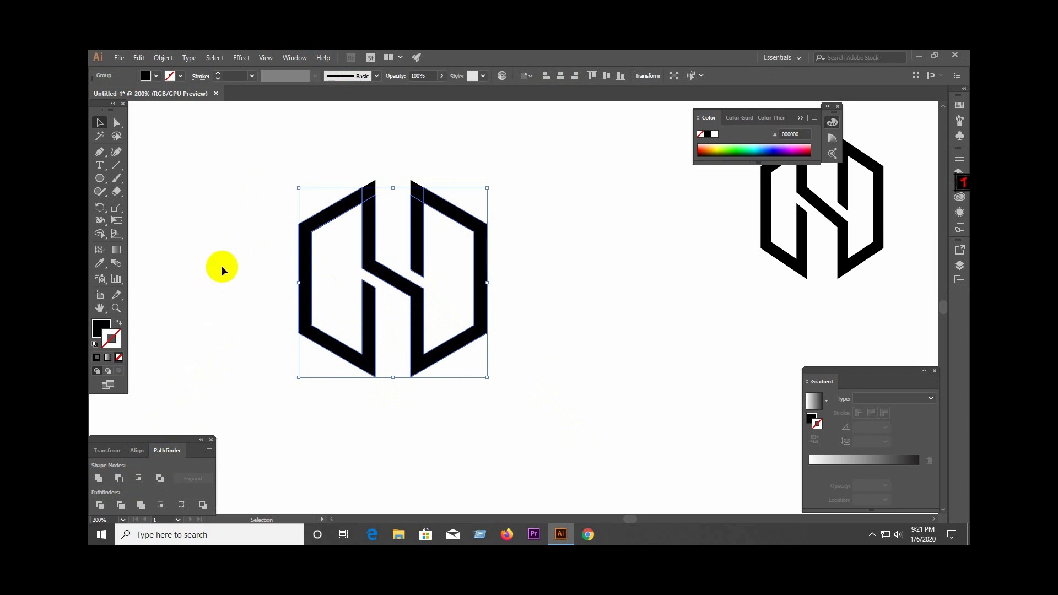
Unite the remaining top corner pieces with the rest of the logo.
click(222, 266)
drag(288, 212, 506, 438)
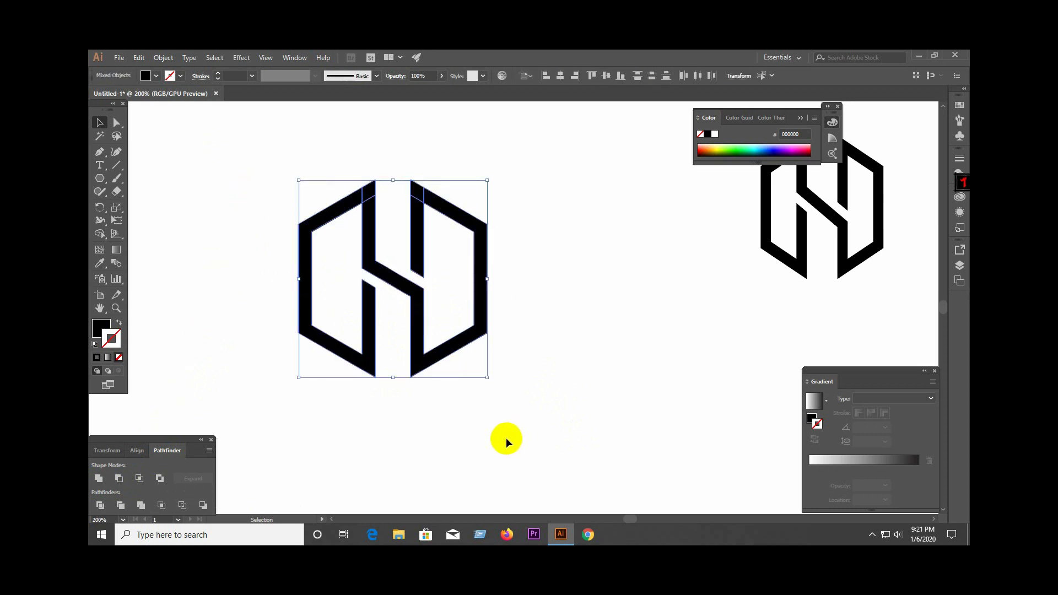
click(100, 479)
click(214, 285)
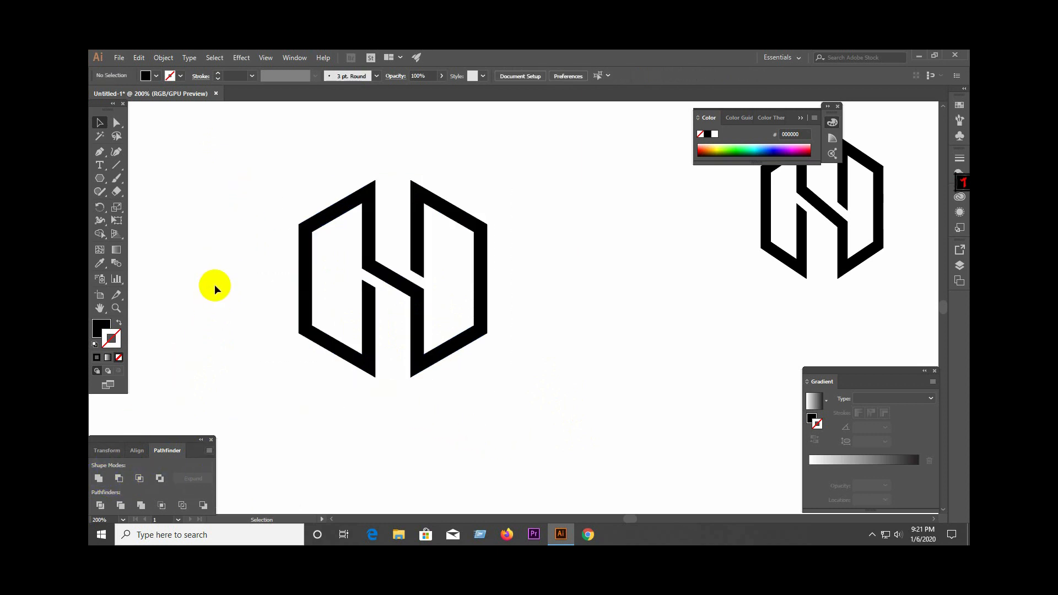
Narrow the united logo slightly from its right side, keeping its full height.
click(359, 343)
drag(243, 171, 489, 380)
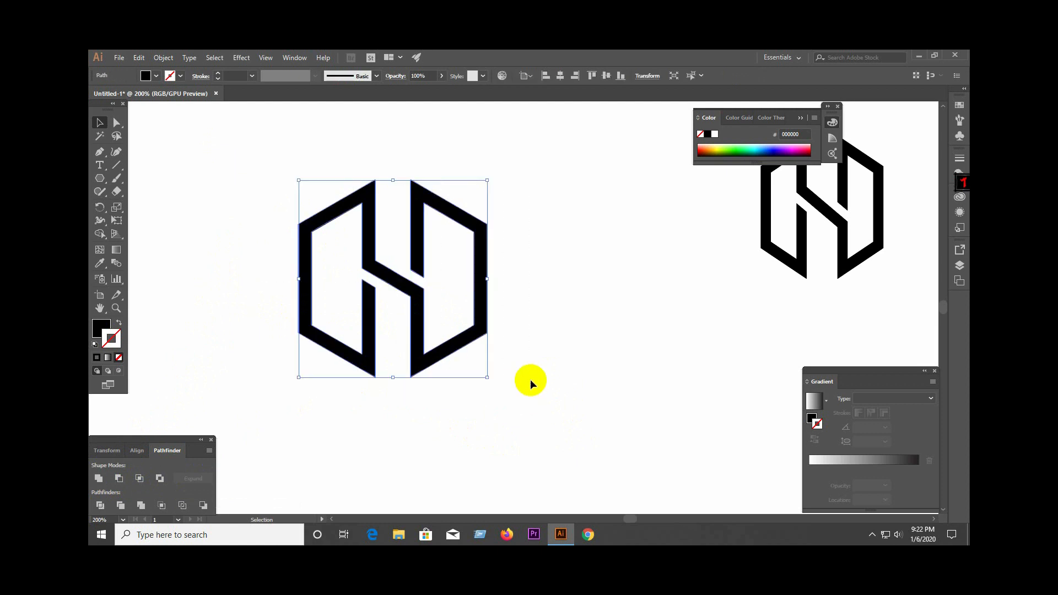
drag(486, 282, 474, 280)
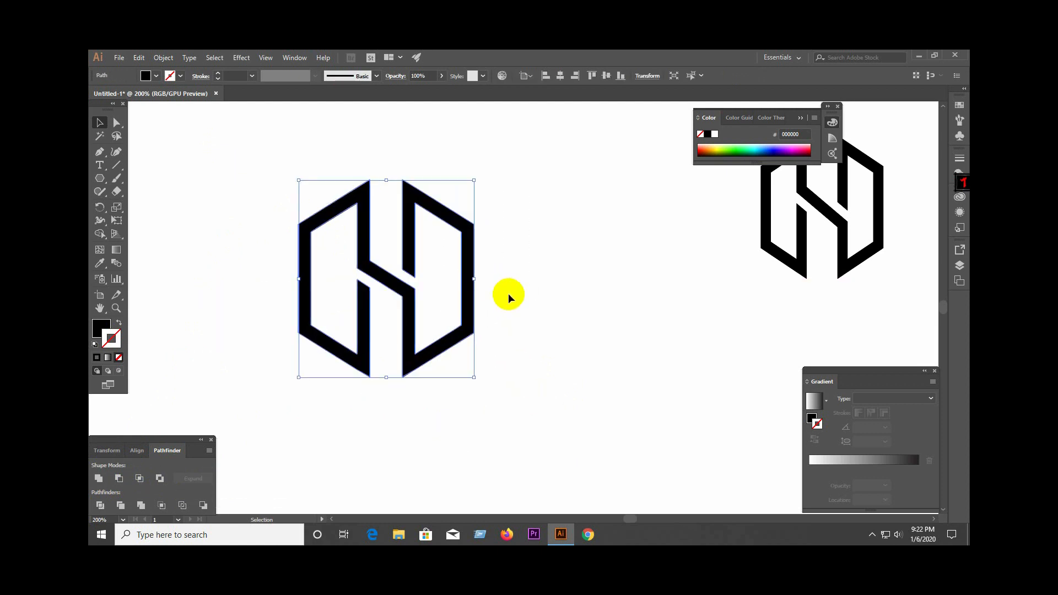
click(508, 293)
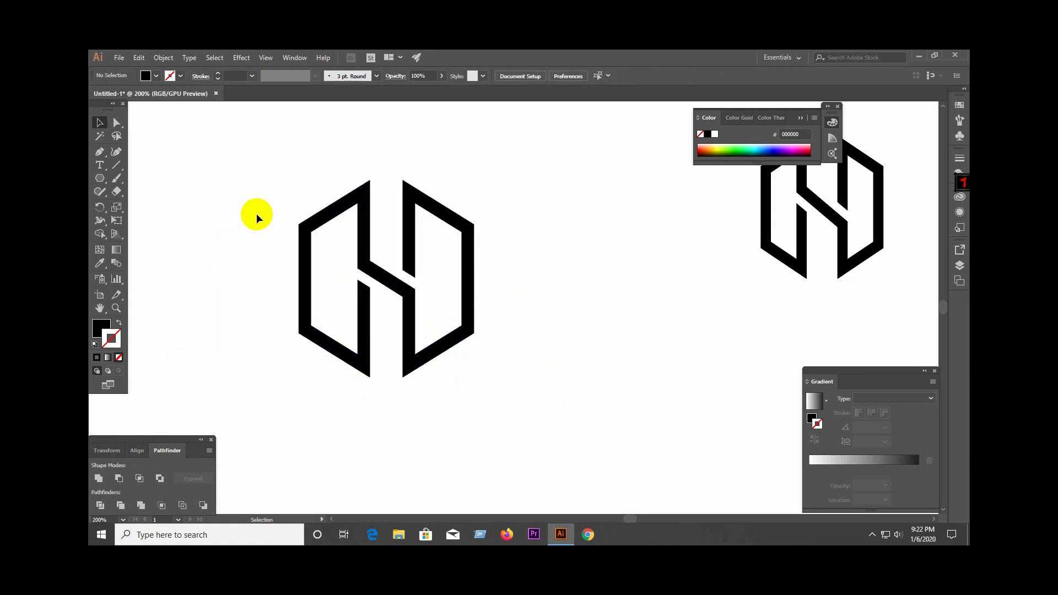
Delete the reference logo from the artboard.
key(ctrl+minus)
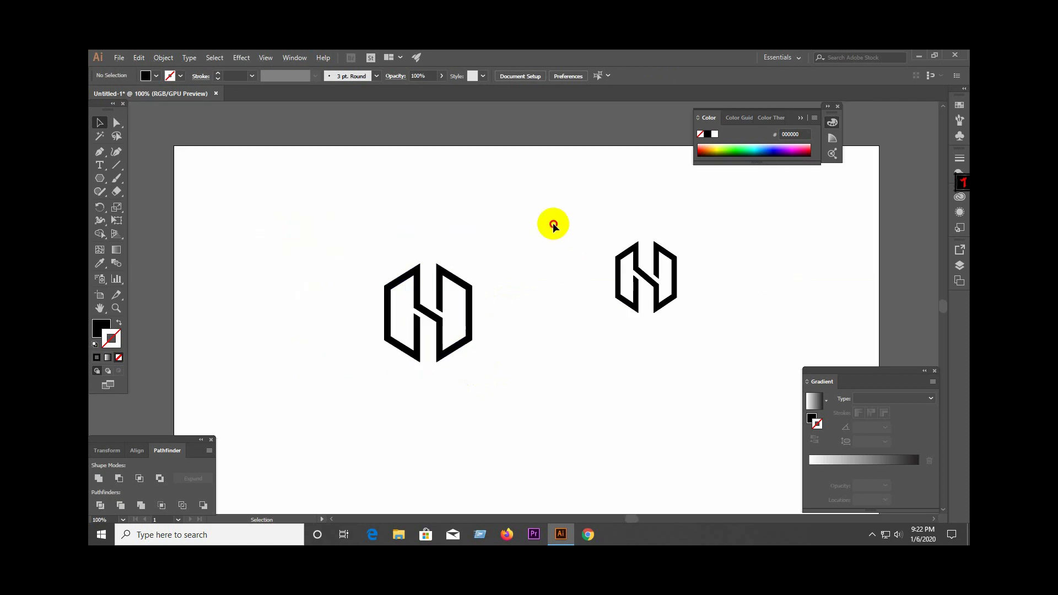
drag(554, 223, 693, 321)
key(Delete)
Enlarge the finished logo and move it to the middle of the artboard.
drag(389, 236, 492, 352)
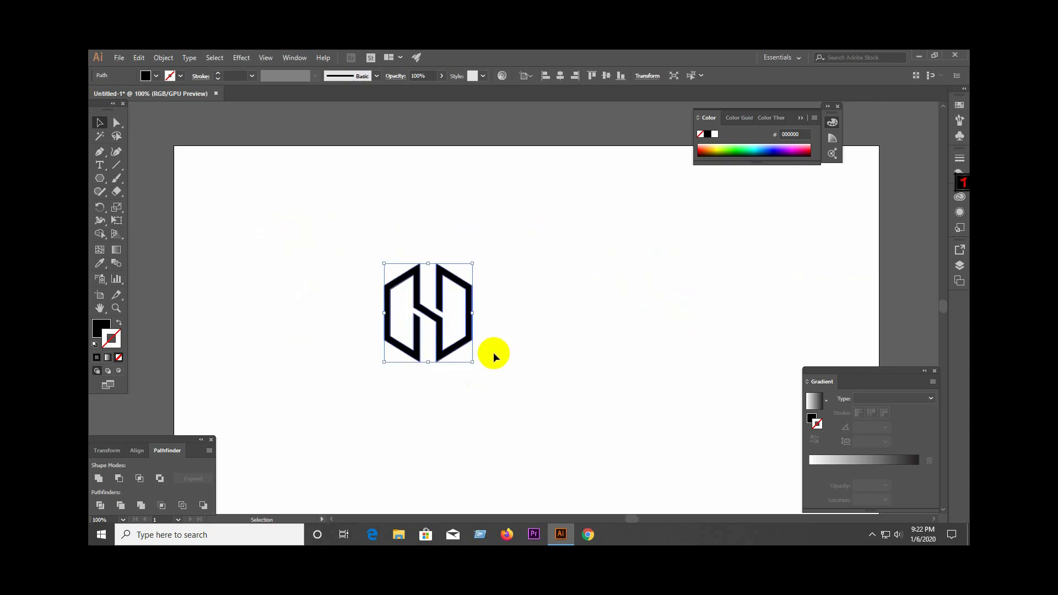
key(ctrl+minus)
drag(360, 321, 406, 338)
drag(432, 371, 448, 390)
click(505, 388)
scroll(770, 378, down, 1)
scroll(592, 398, up, 1)
Draw a background rectangle covering the entire artboard.
click(116, 208)
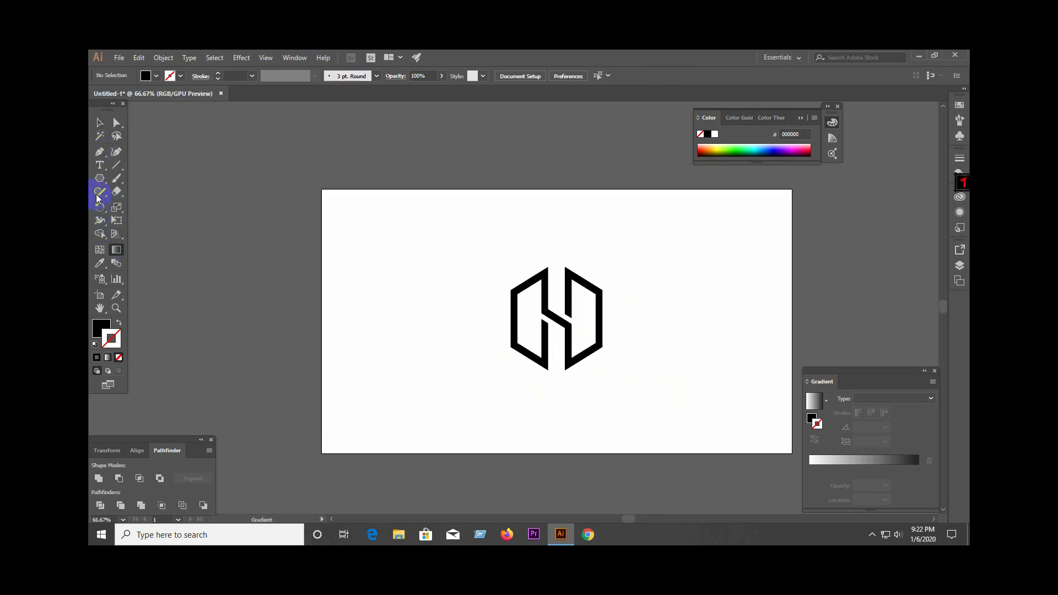
drag(99, 181, 141, 177)
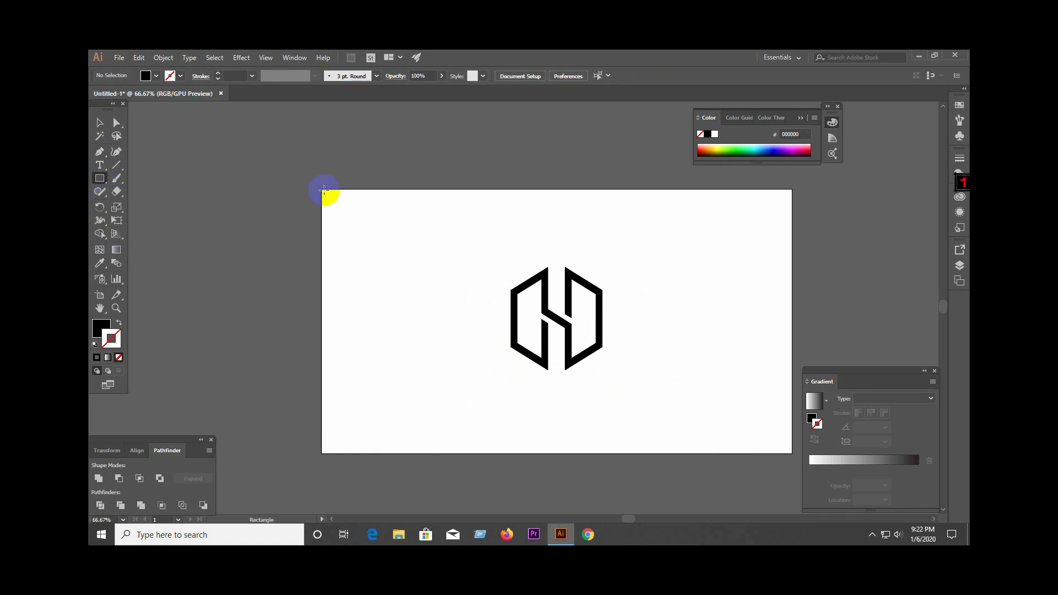
drag(324, 190, 793, 452)
Try to fill the background rectangle with the White, Black gradient preset.
click(817, 404)
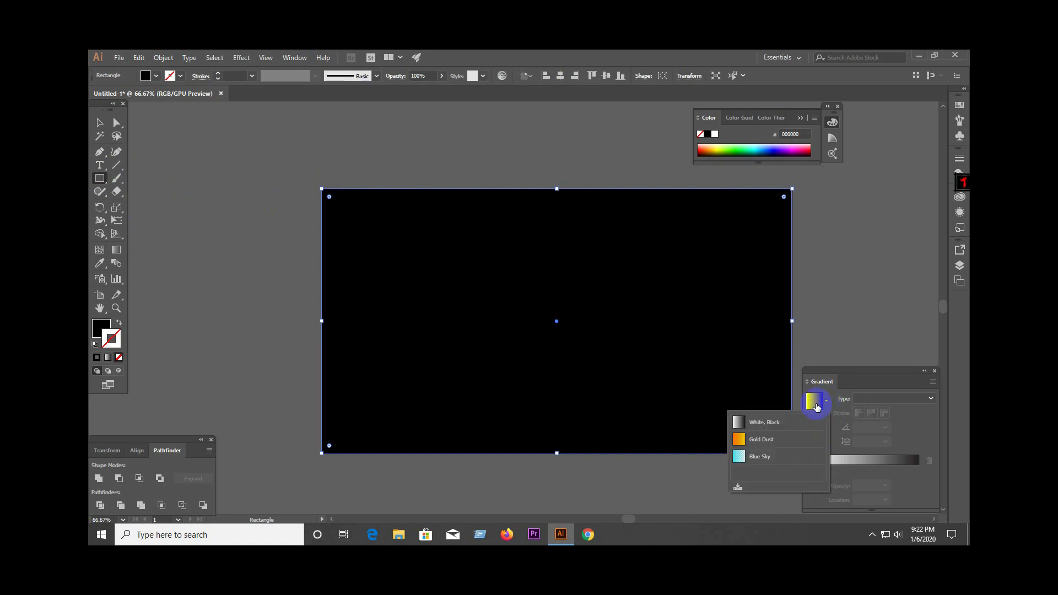
click(778, 423)
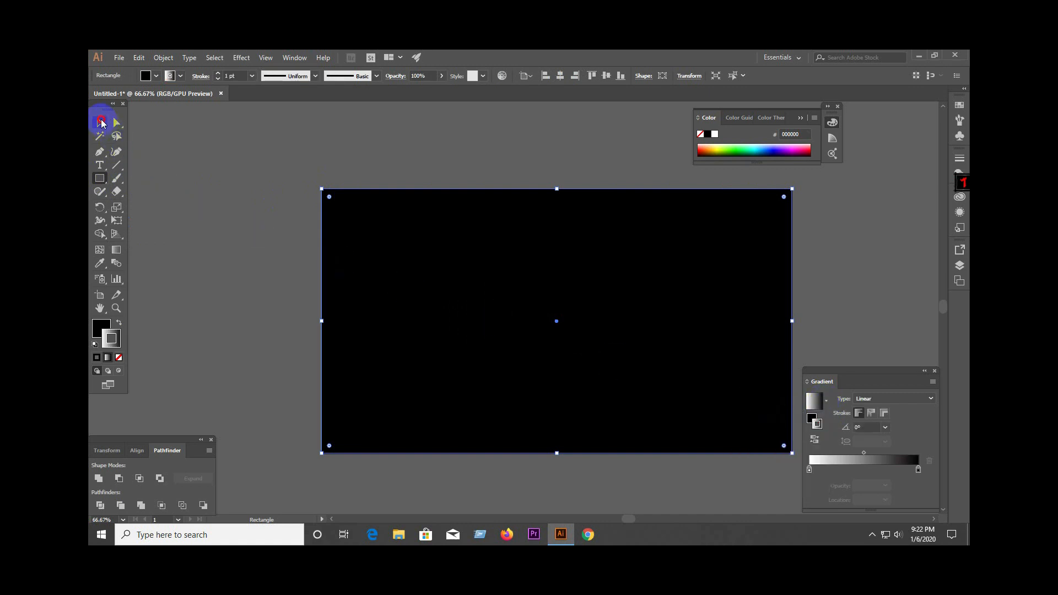
click(101, 123)
click(825, 402)
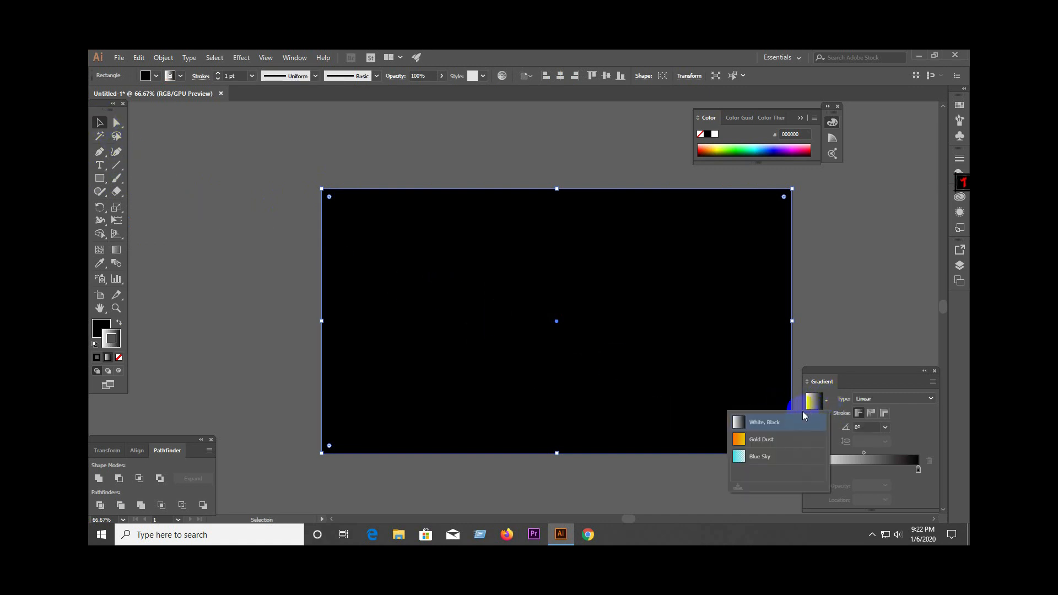
click(804, 420)
click(699, 307)
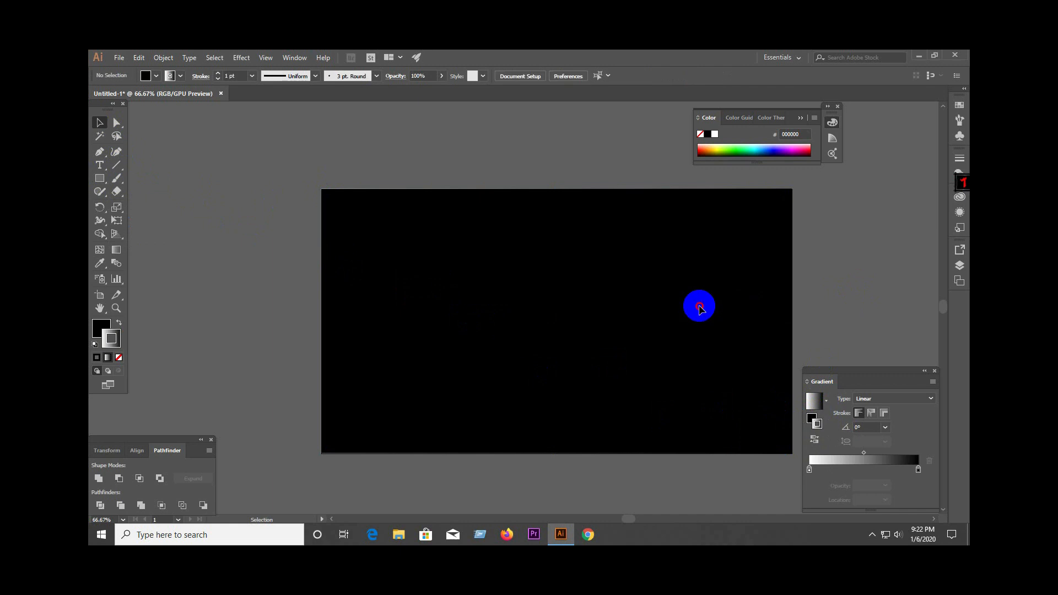
Reselect the background rectangle and try applying the White, Black gradient to it again.
click(100, 359)
click(108, 358)
click(190, 271)
click(431, 283)
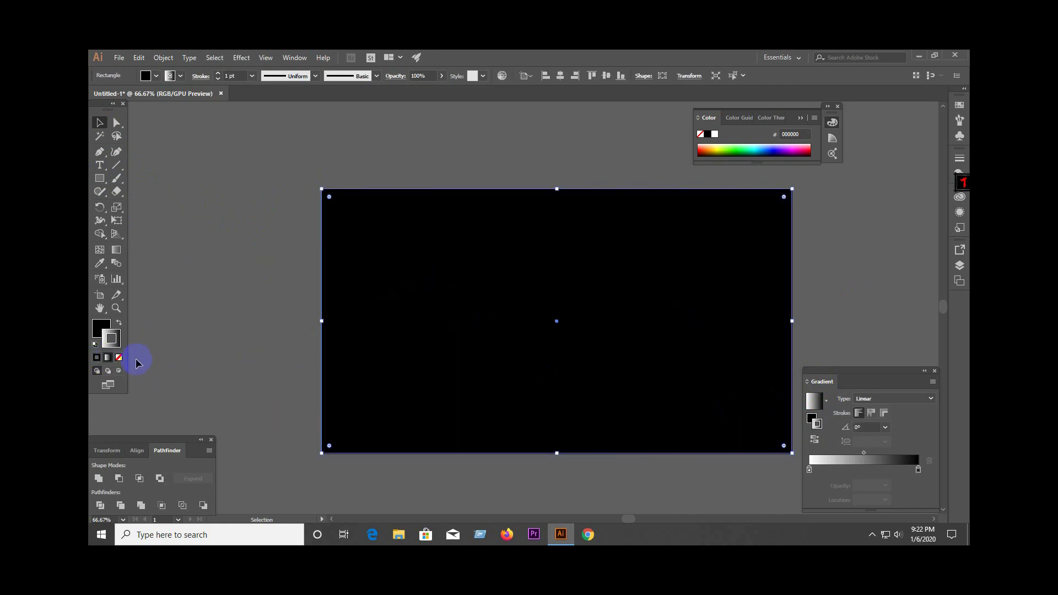
click(119, 358)
click(108, 357)
click(810, 402)
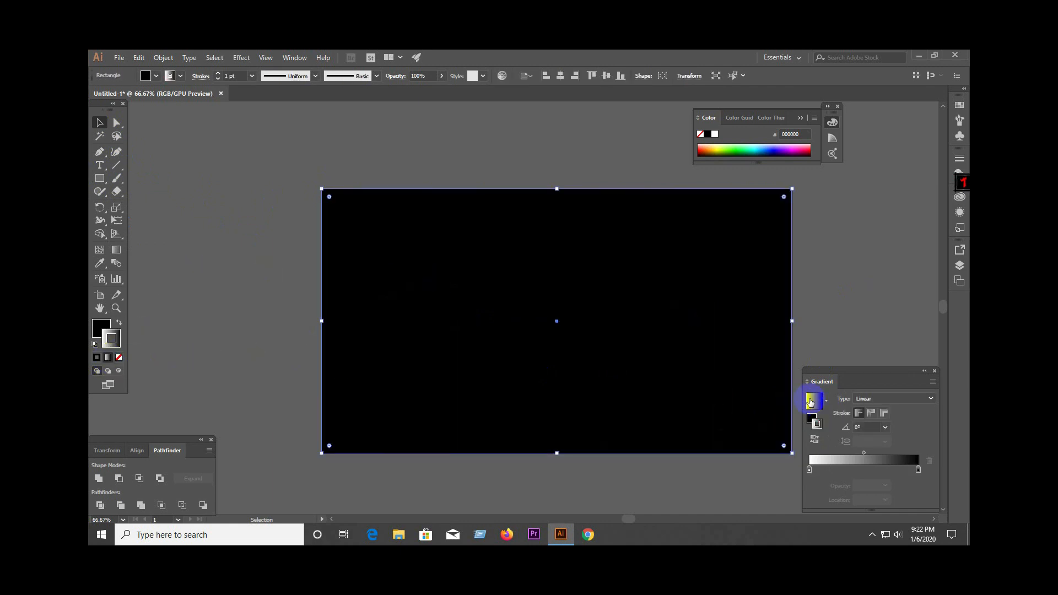
click(817, 409)
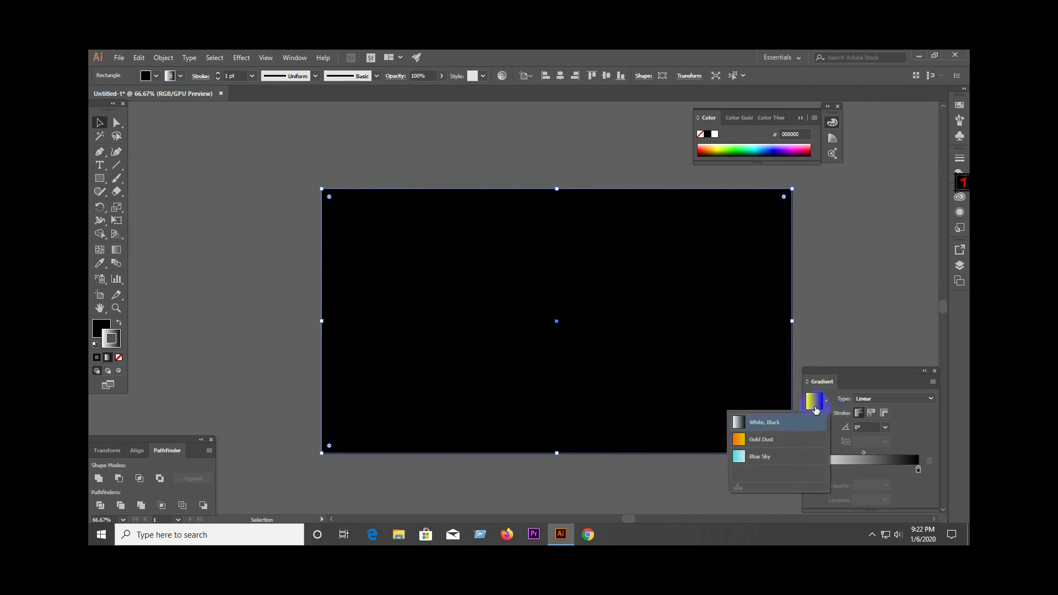
click(774, 429)
click(672, 312)
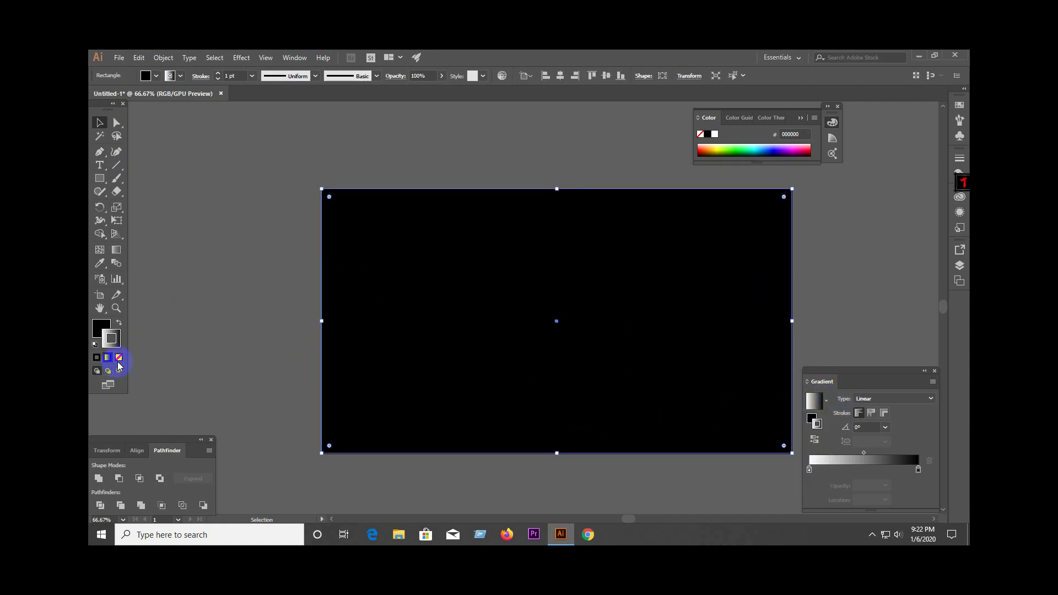
Remove the stroke and the fill from the background rectangle.
click(119, 357)
click(102, 328)
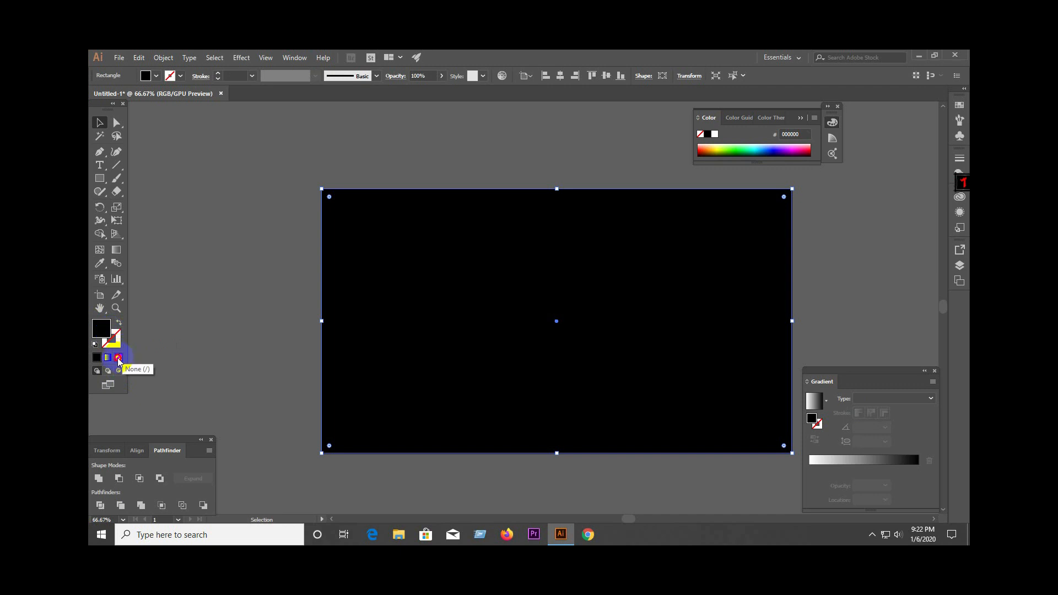
click(118, 358)
click(111, 348)
click(239, 345)
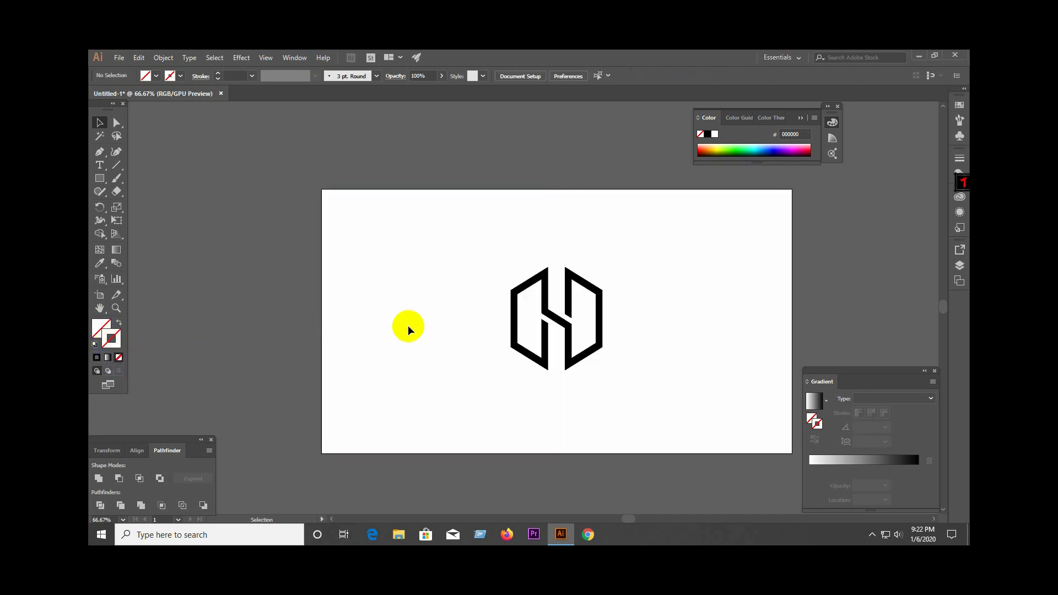
Fill the background rectangle with the linear white-to-black gradient and leave it without a stroke.
click(105, 359)
click(108, 359)
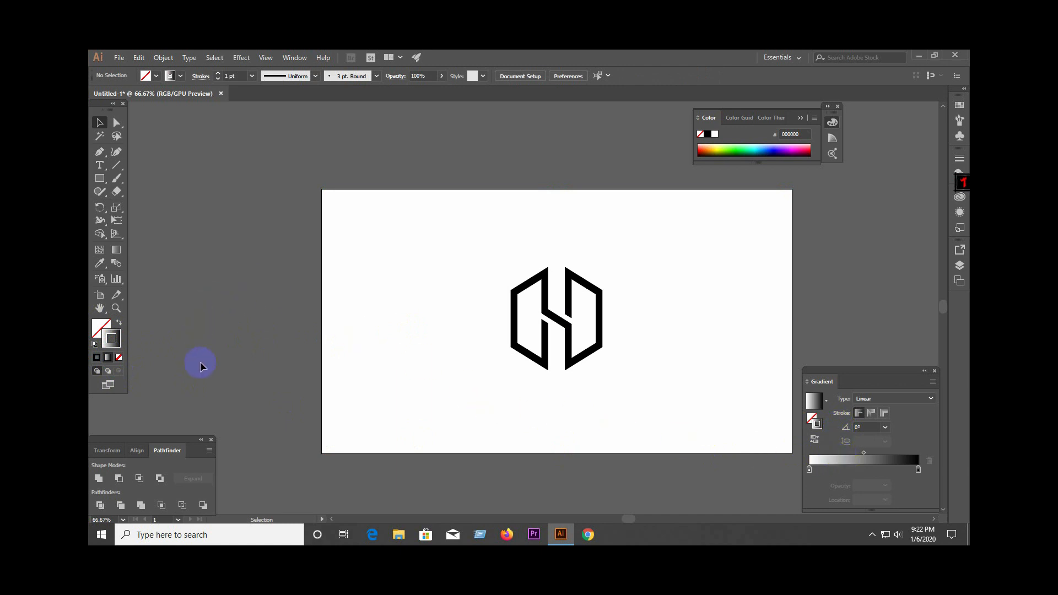
click(365, 303)
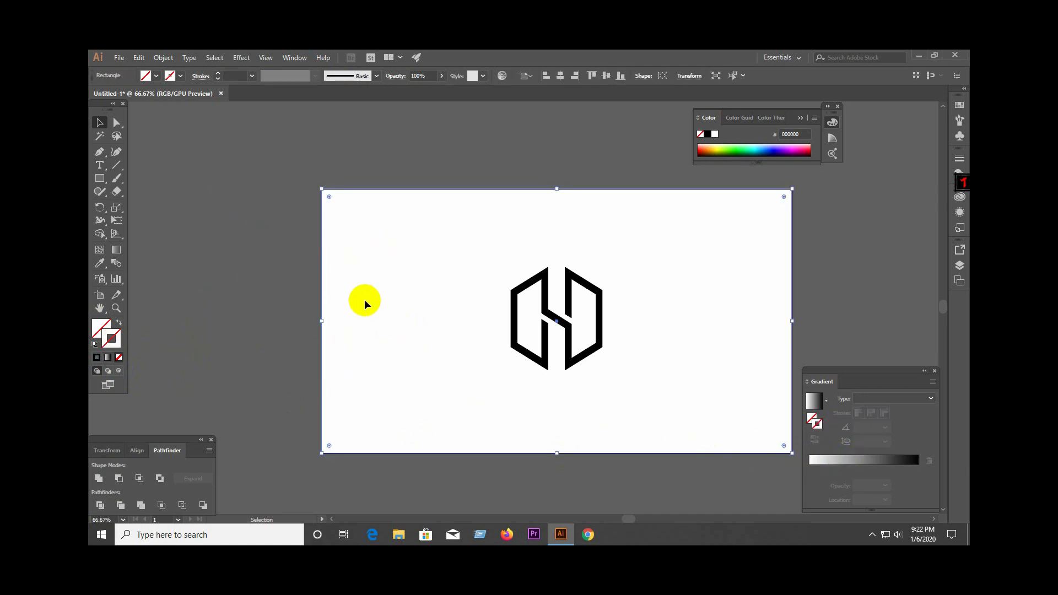
click(129, 335)
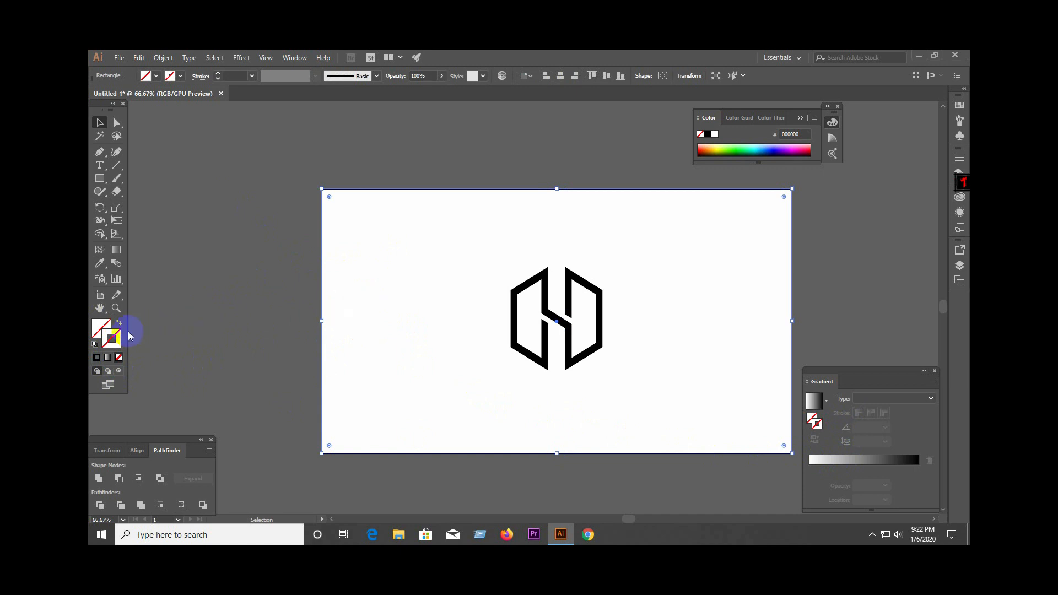
click(108, 360)
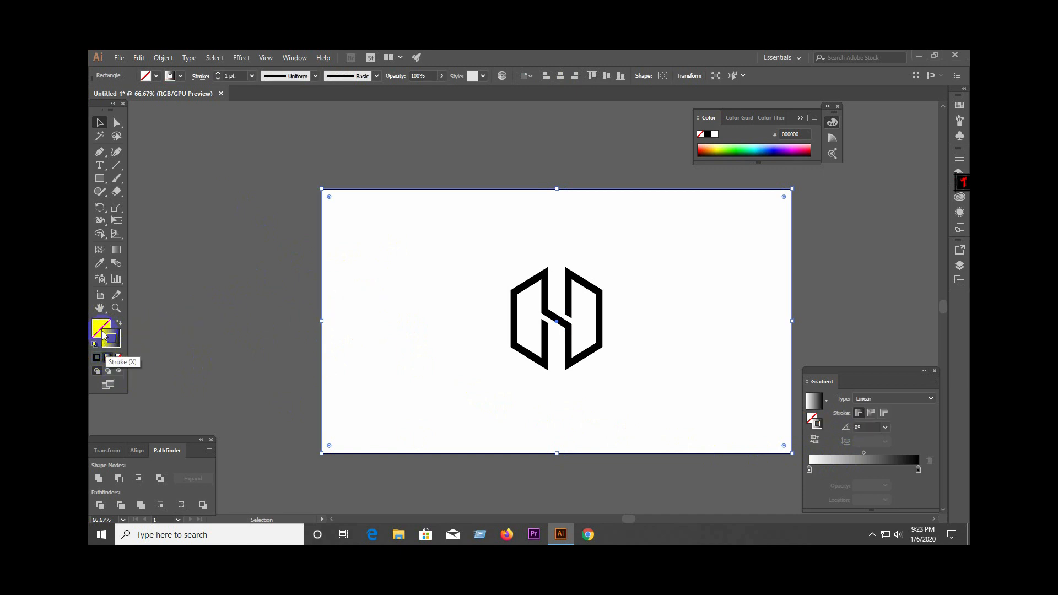
click(102, 330)
click(107, 357)
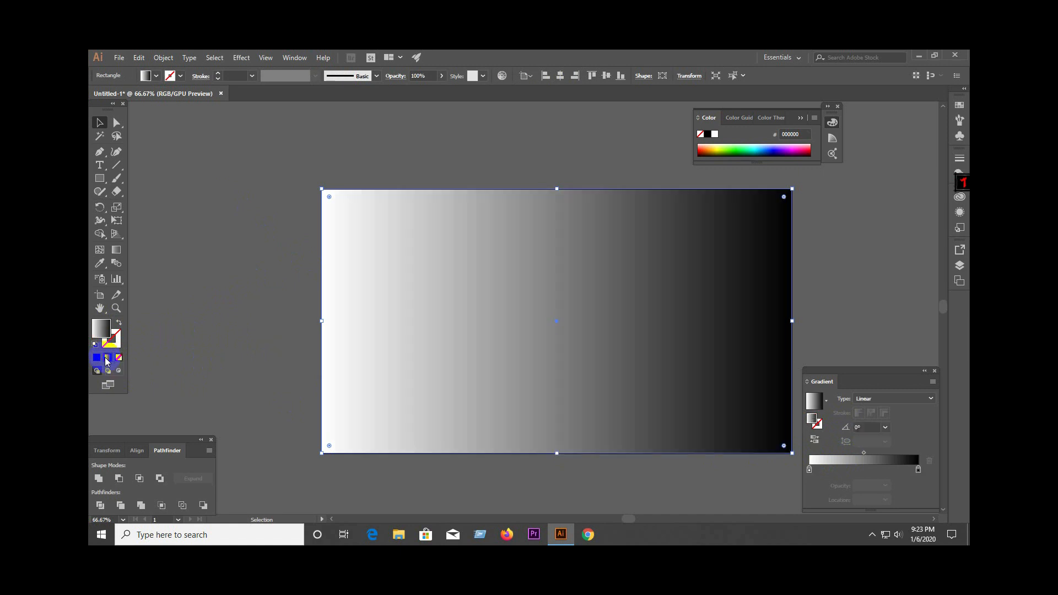
Arrange the gradient rectangle behind the logo.
right_click(676, 352)
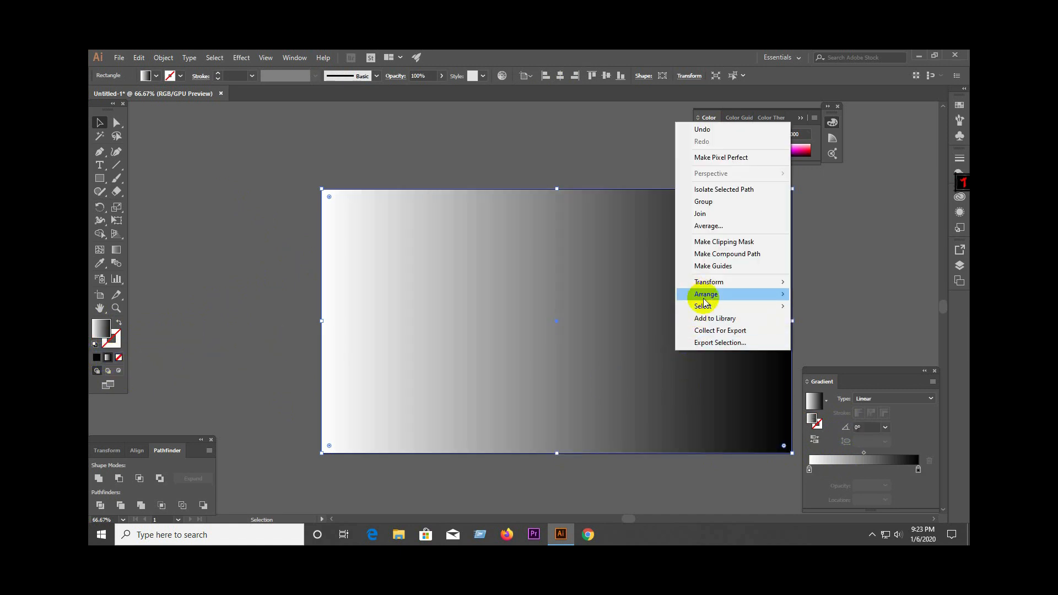
mouse_move(712, 294)
click(844, 318)
click(835, 278)
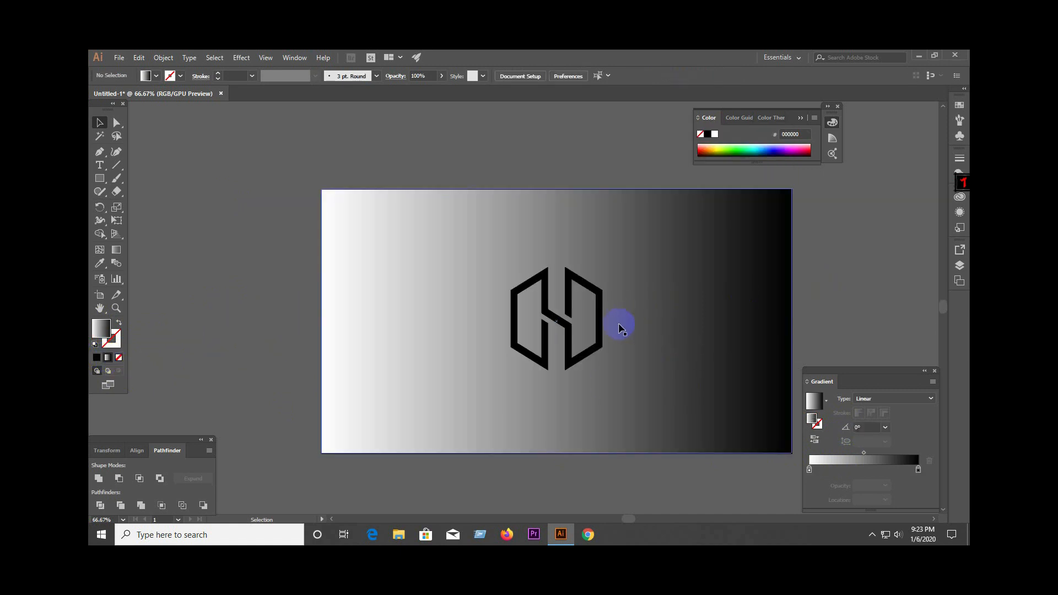
Change the background rectangle's gradient type to Radial.
click(667, 337)
click(860, 400)
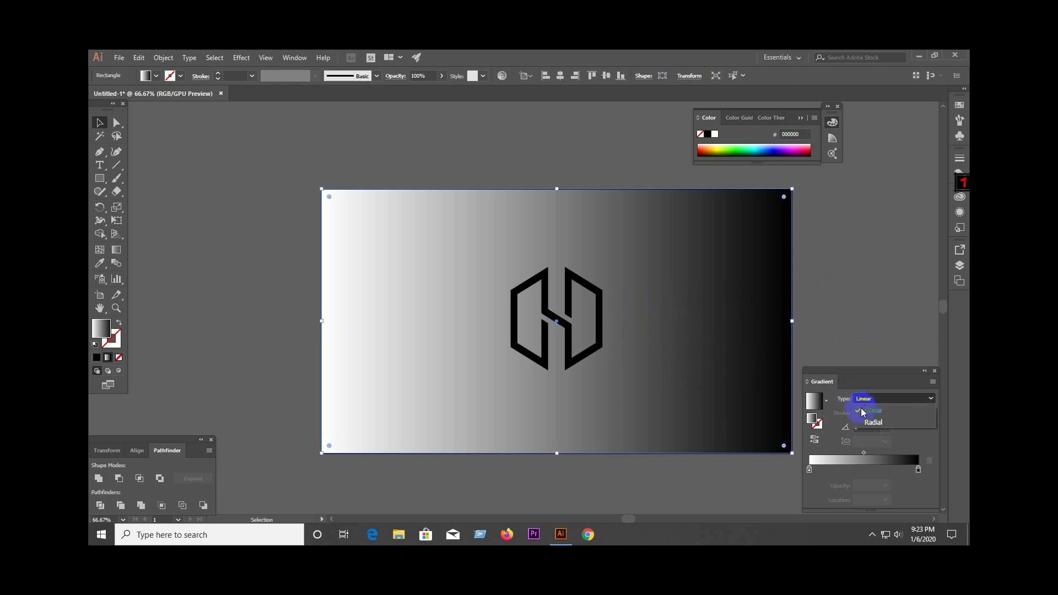
click(863, 409)
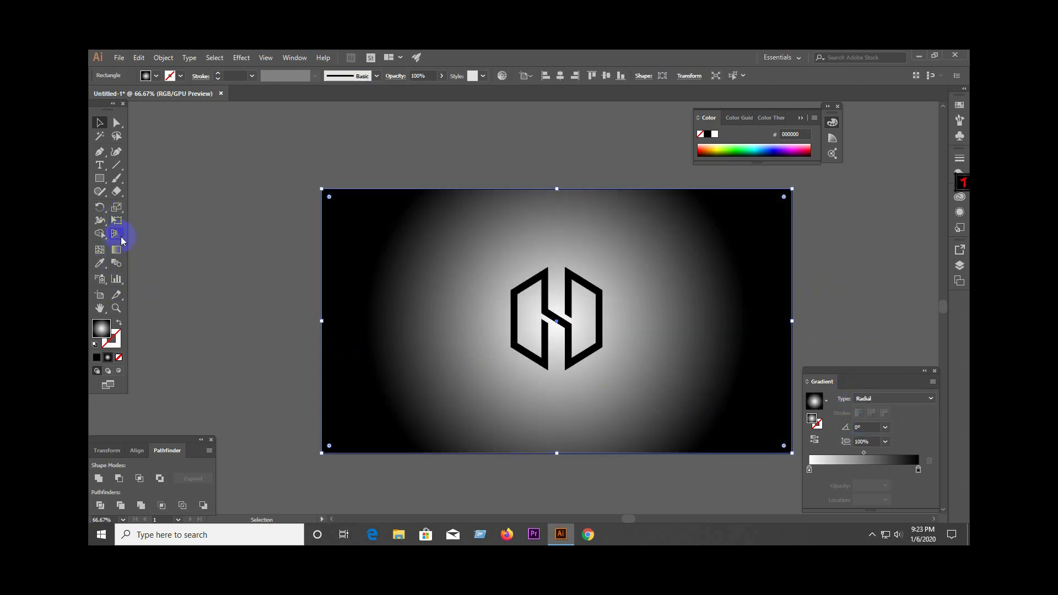
Extend the background's radial gradient well past the rectangle's right edge, to nearly four times its radius.
click(116, 250)
scroll(237, 314, down, 1)
scroll(237, 313, down, 1)
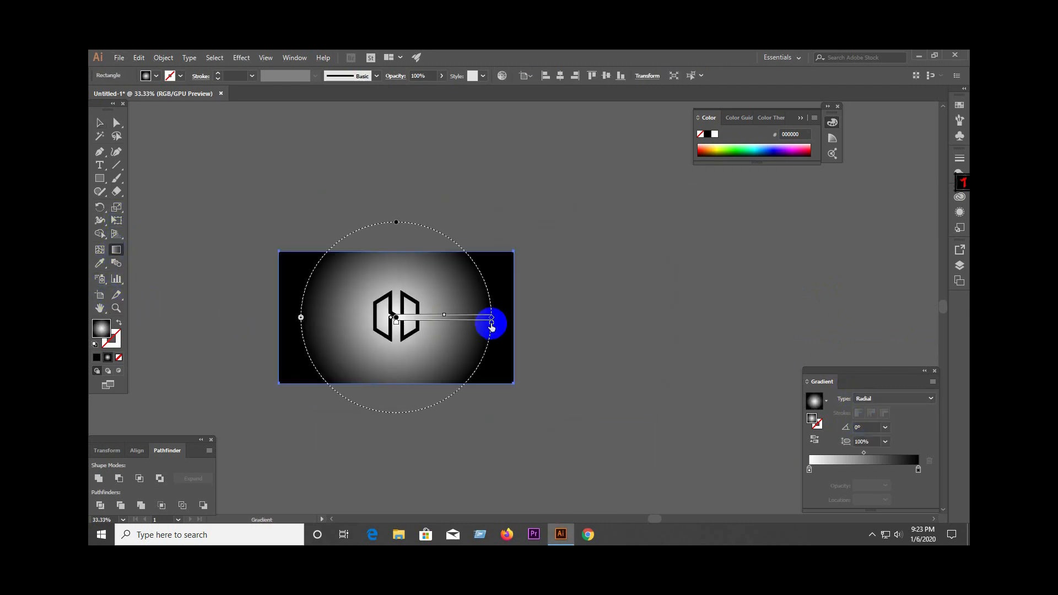
mouse_move(491, 319)
mouse_down()
mouse_move(737, 335)
mouse_move(739, 323)
mouse_move(763, 318)
mouse_up()
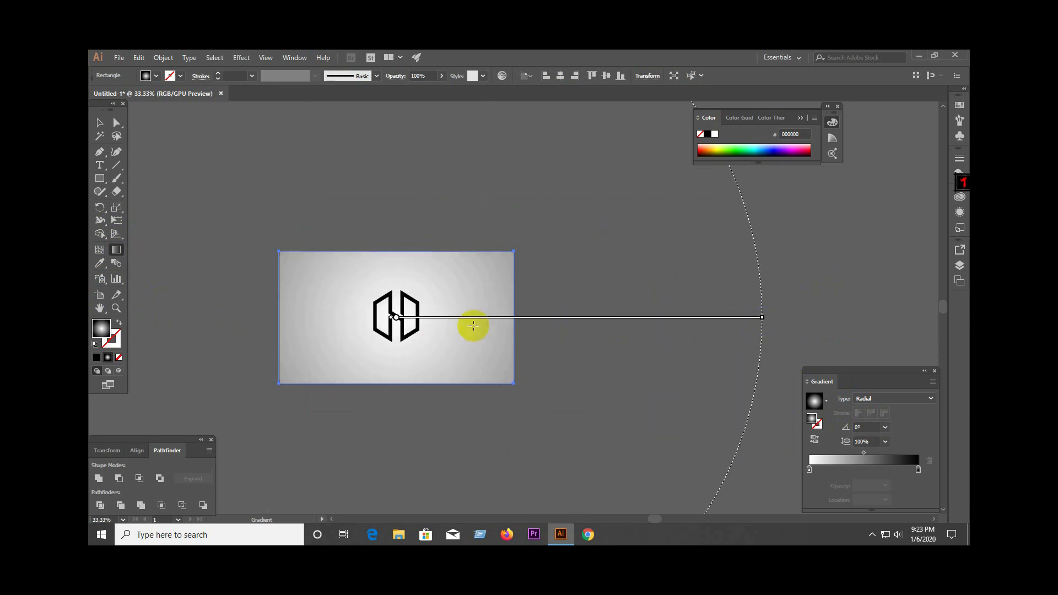
click(565, 319)
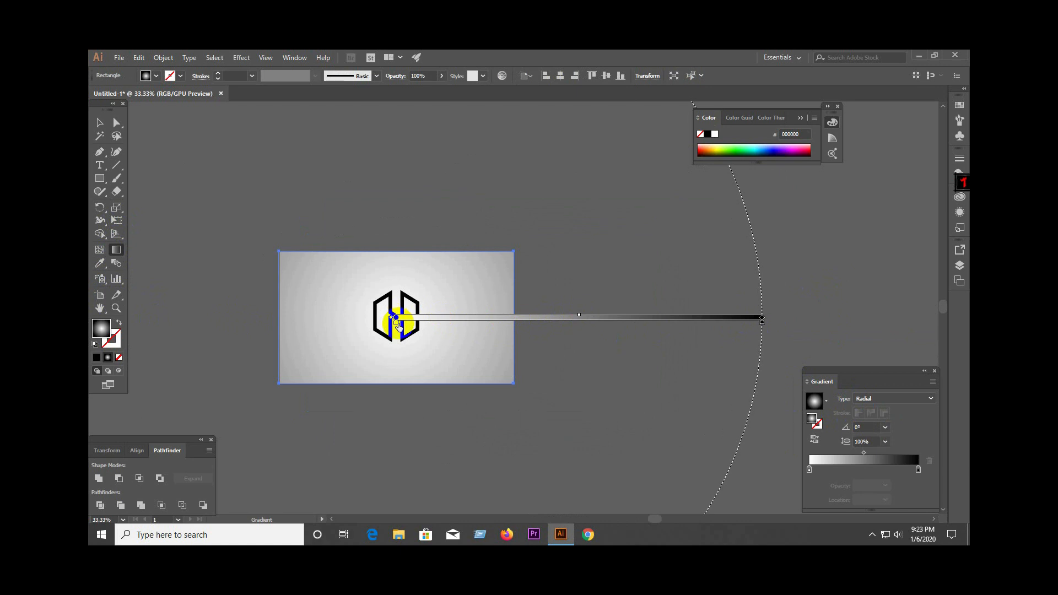
Shift the white stop of the background's radial gradient slightly outward from the centre and lock the background rectangle.
drag(402, 319, 430, 326)
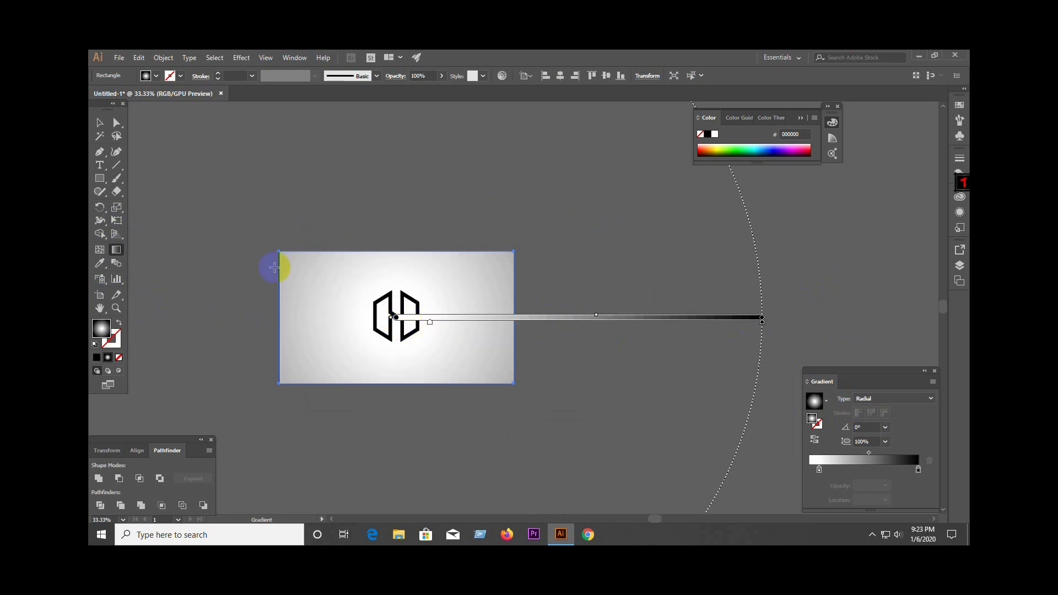
click(100, 122)
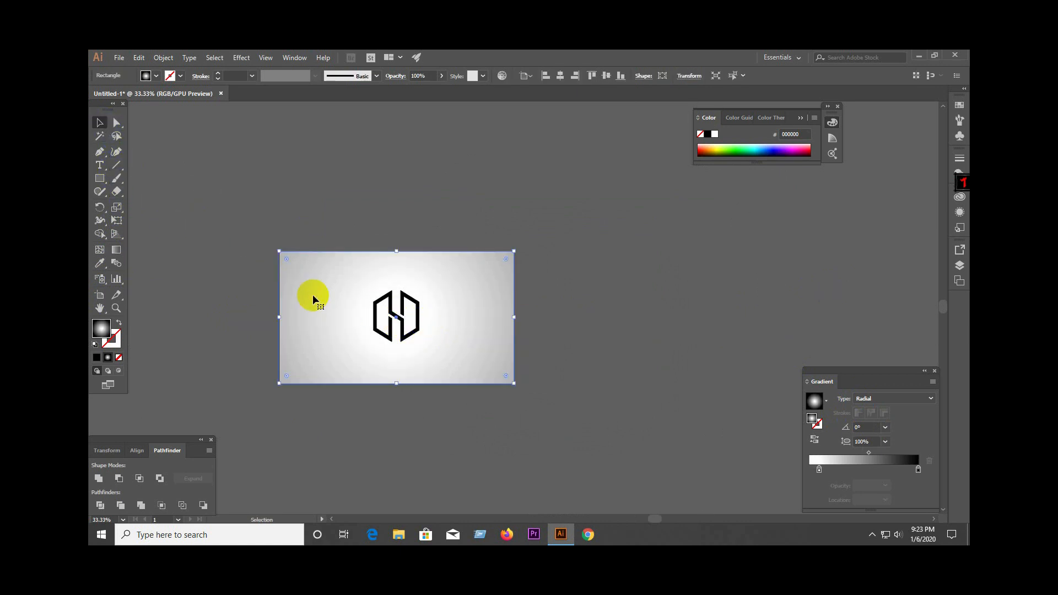
click(155, 61)
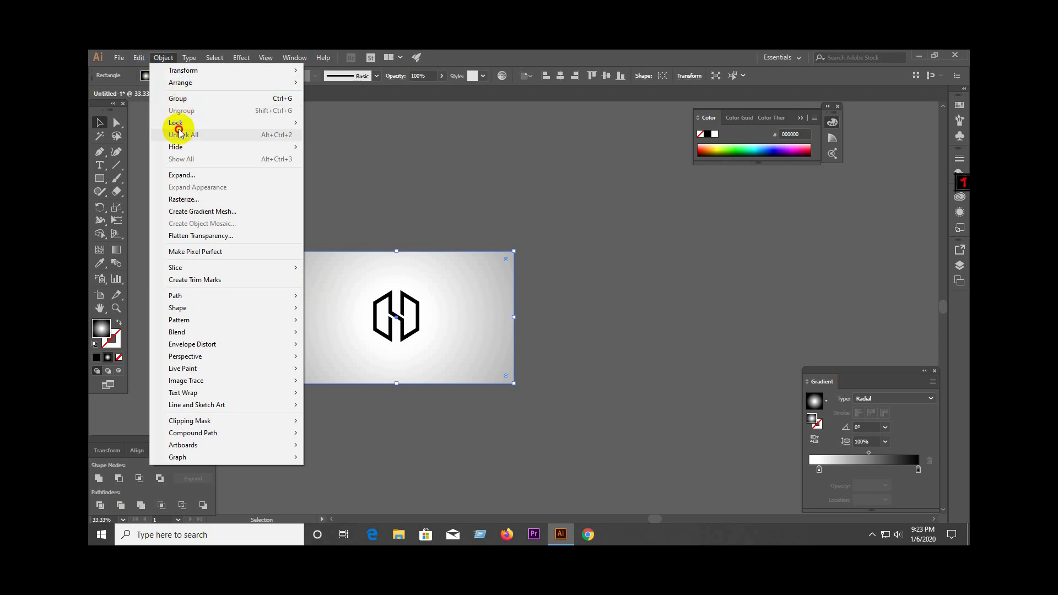
mouse_move(220, 122)
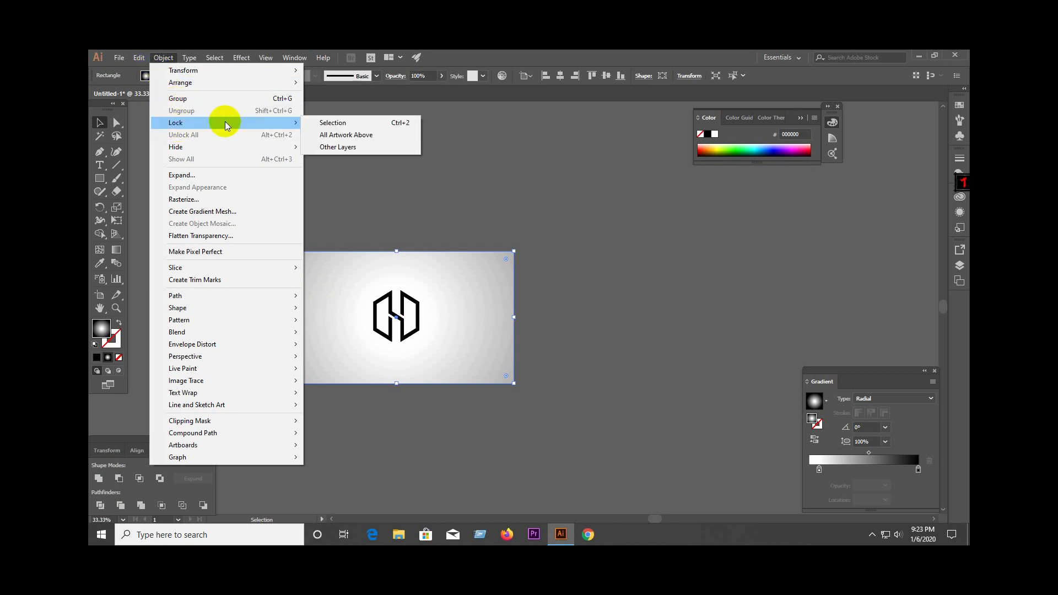
click(334, 124)
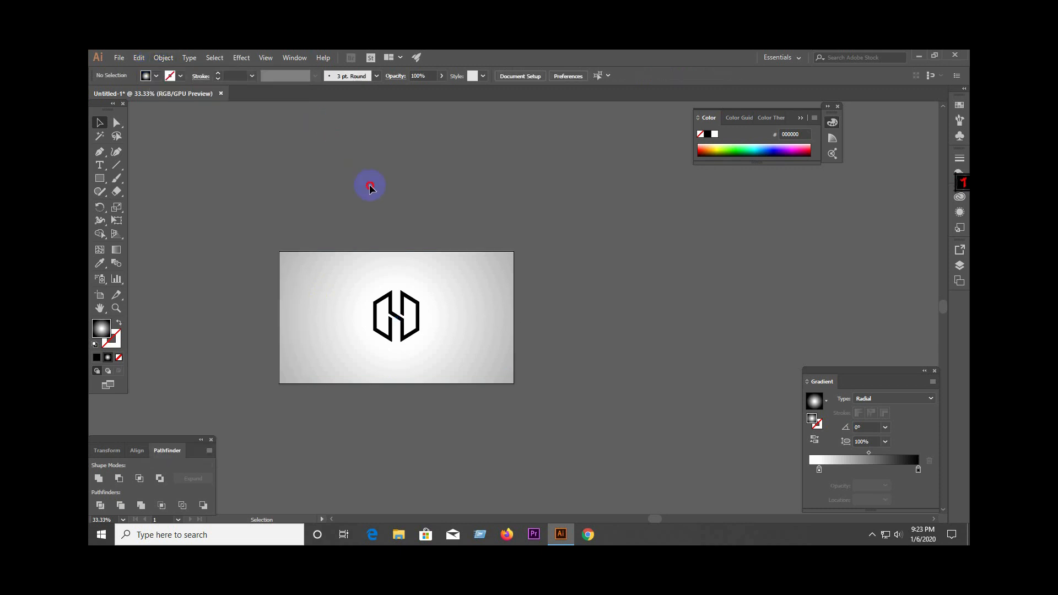
Fill the whole logo with the radial white-to-black gradient and set its white stop's location to 0%.
scroll(736, 345, down, 2)
scroll(577, 338, up, 3)
drag(442, 262, 569, 356)
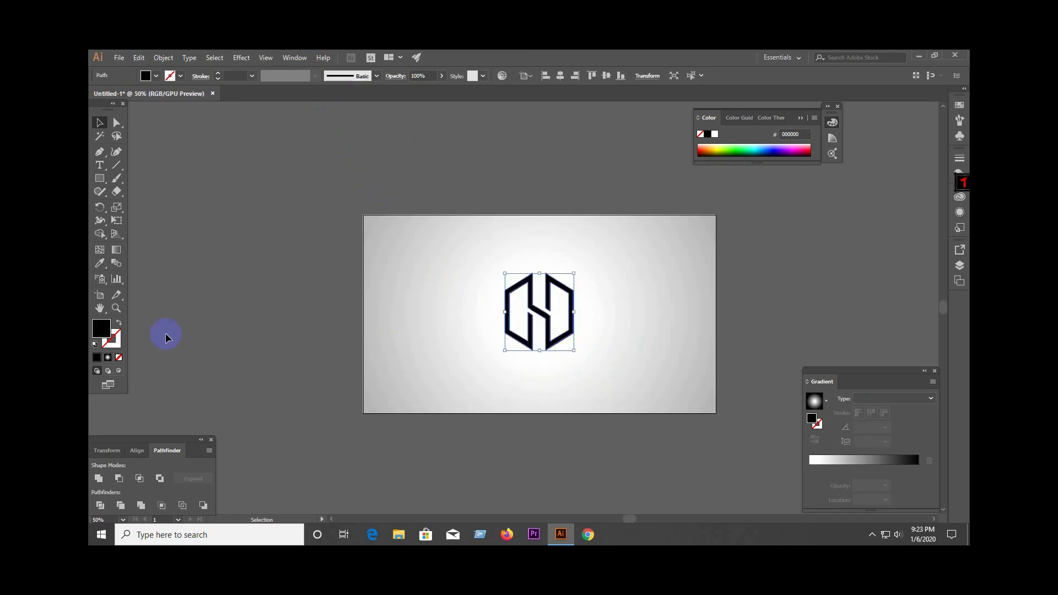
click(119, 359)
click(109, 359)
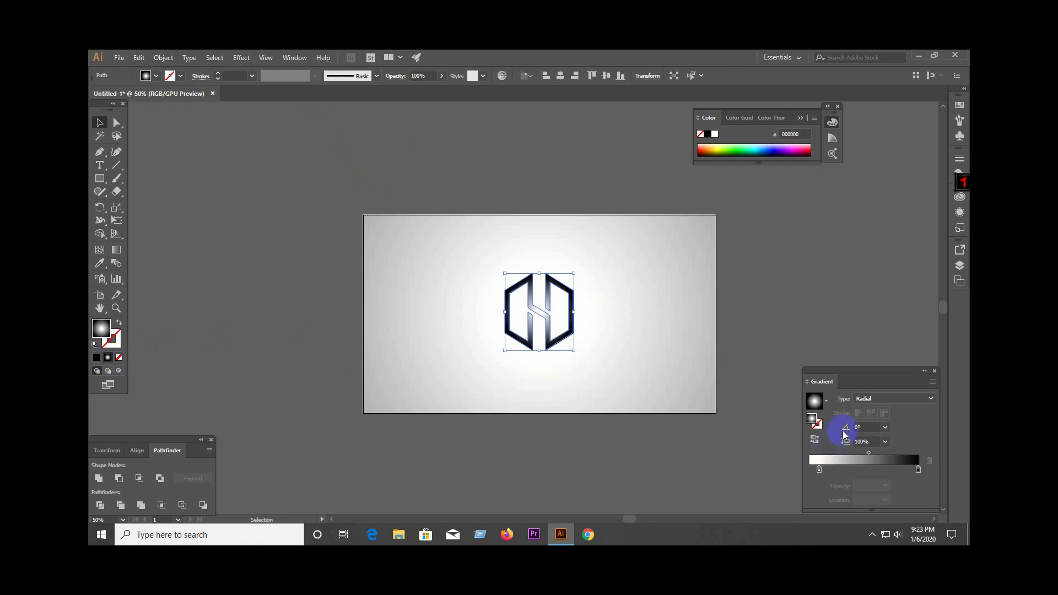
drag(821, 474, 802, 474)
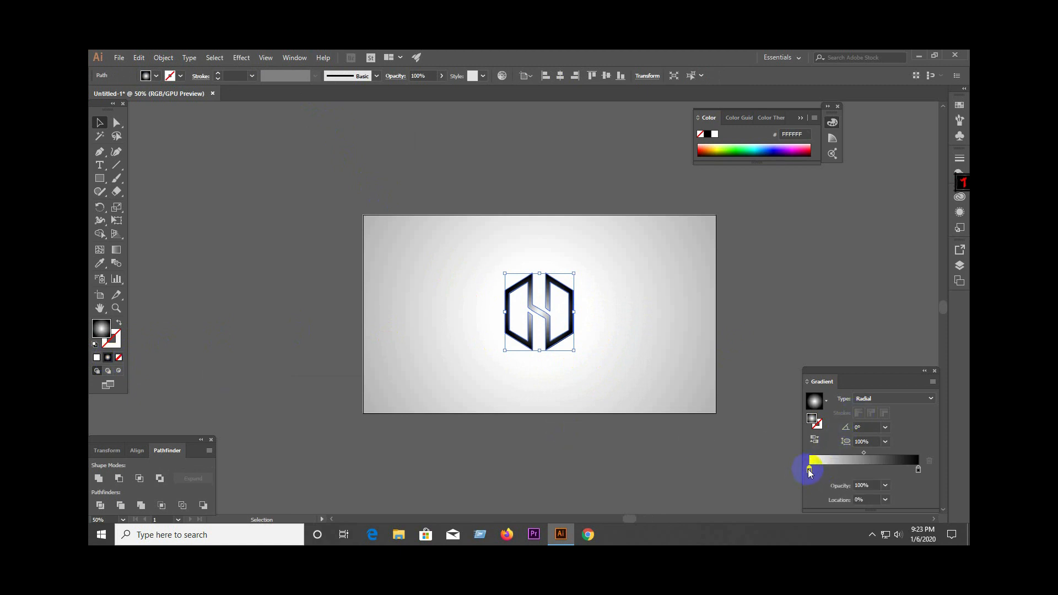
Recolour the starting stop of the logo's gradient to the blue swatch 0071BC.
double_click(810, 471)
click(838, 366)
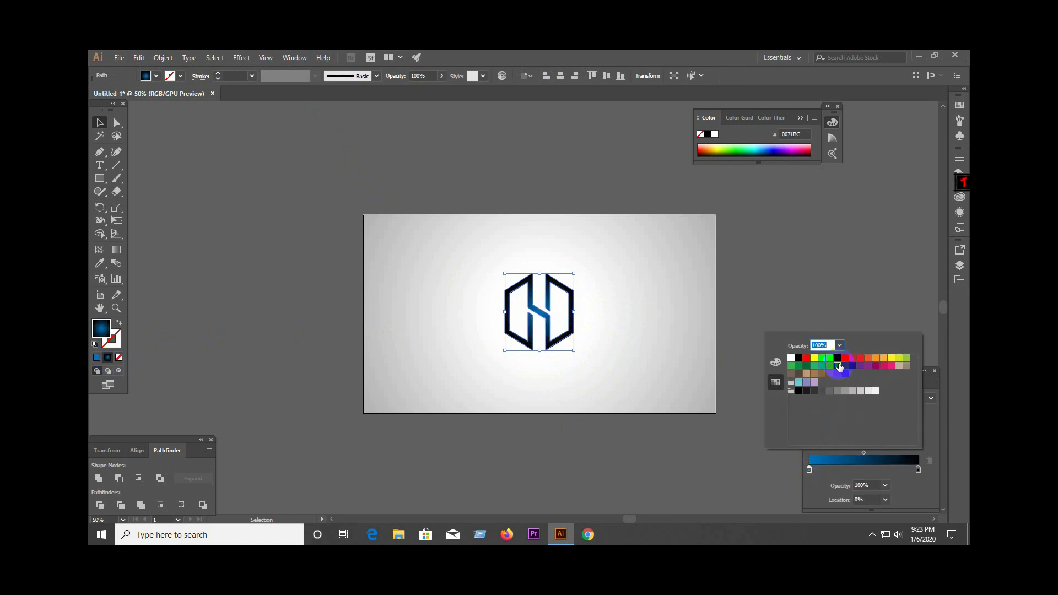
click(837, 373)
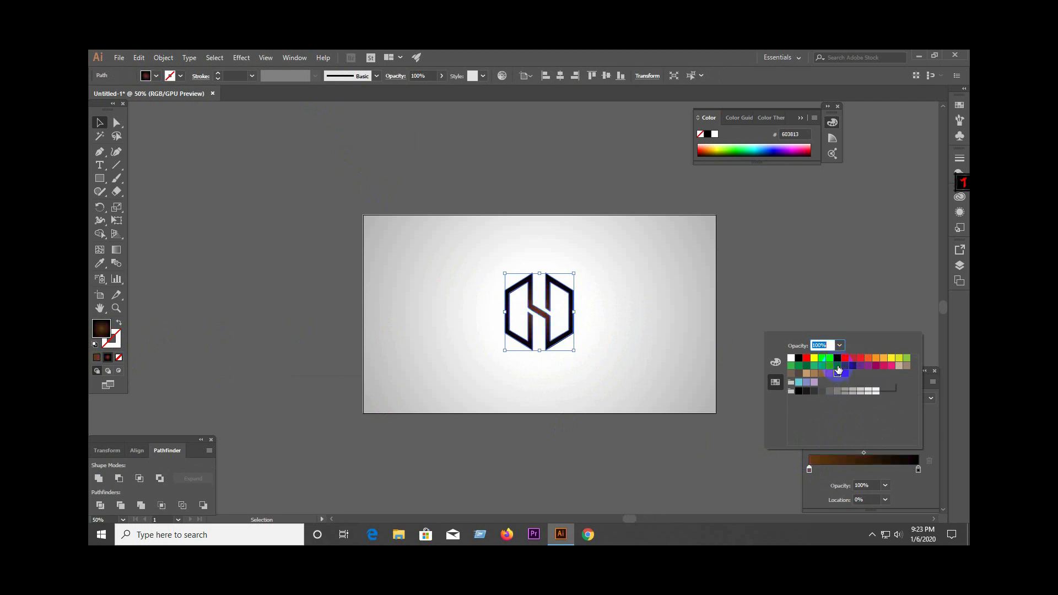
click(837, 365)
Recolour the end stop of the logo's gradient to the dark blue swatch 2E3192.
click(918, 471)
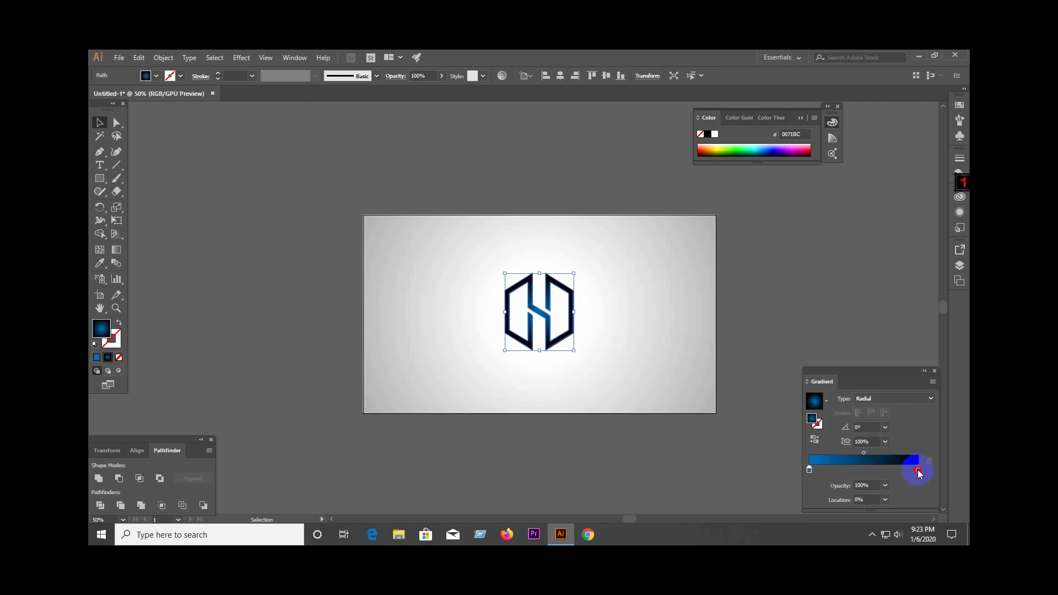
double_click(917, 469)
click(881, 362)
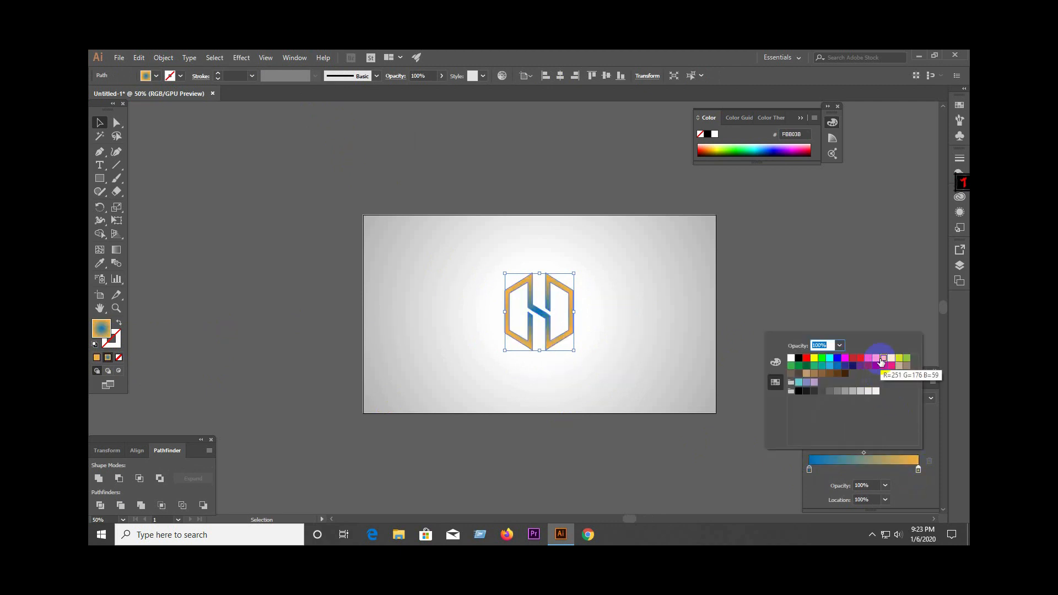
click(893, 359)
click(854, 366)
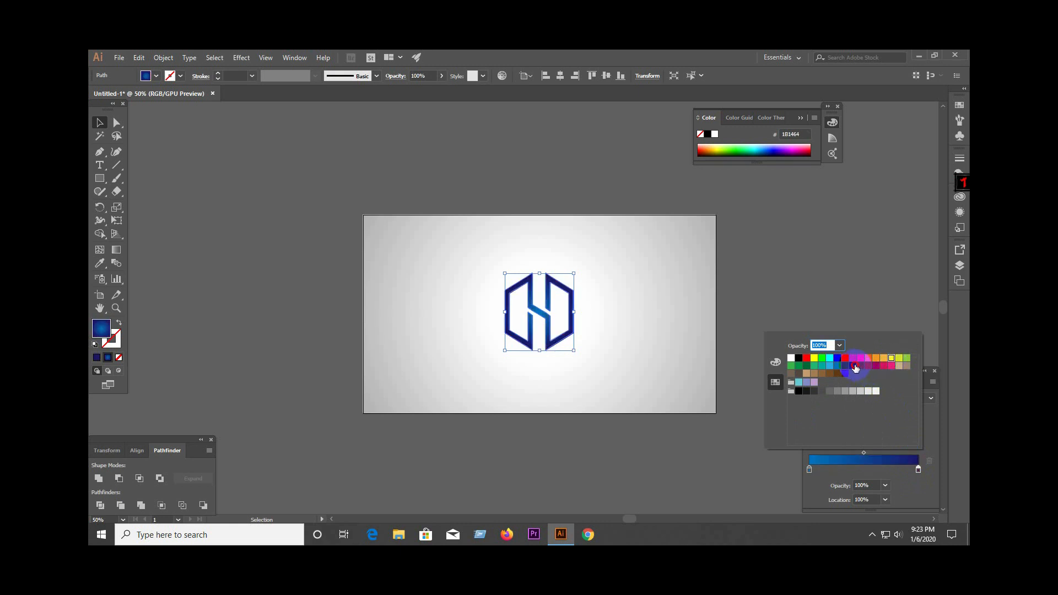
click(847, 367)
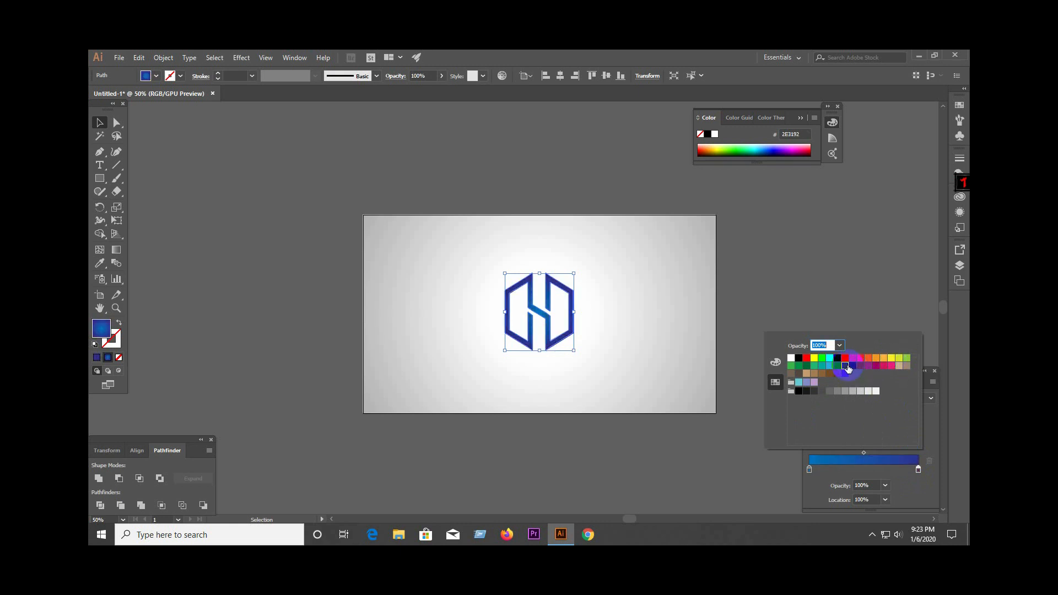
Change the logo's gradient type to Linear and deselect the logo.
click(875, 398)
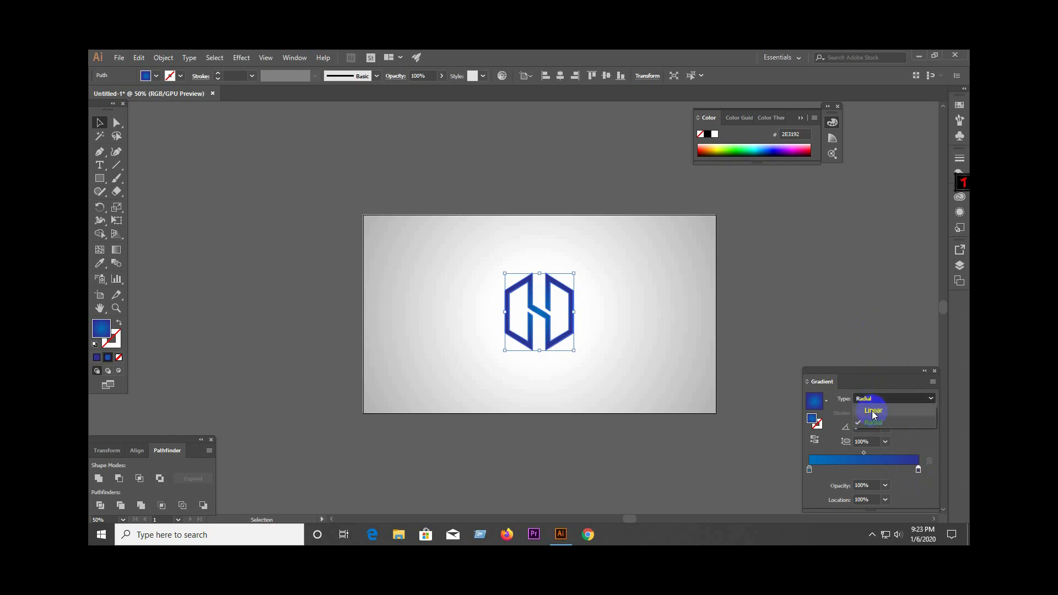
click(872, 412)
click(820, 330)
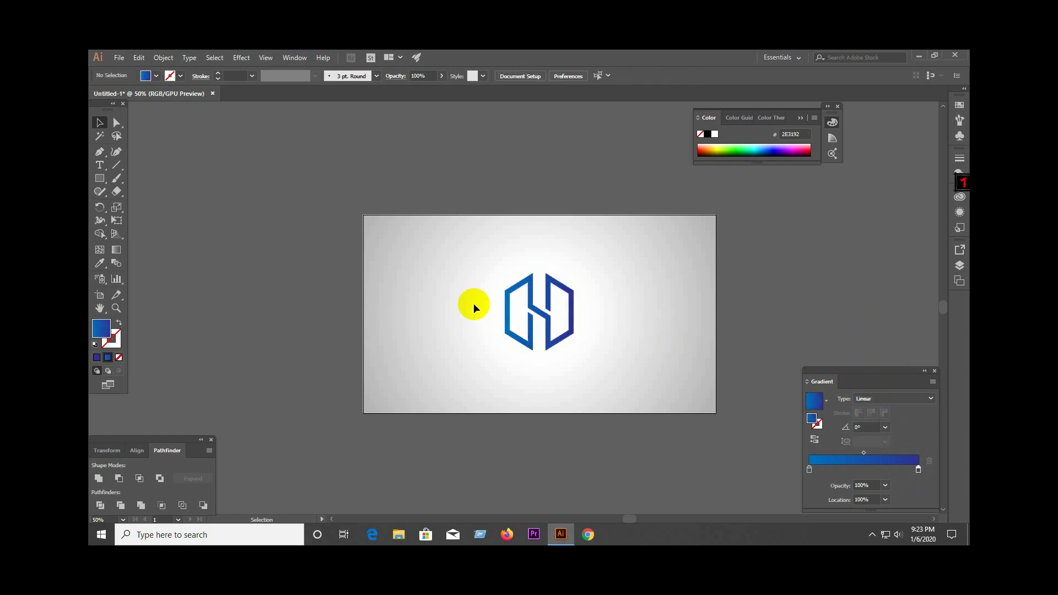
Redraw the logo's linear gradient diagonally from beyond its upper left to beyond its lower right, at about -34°.
drag(465, 266, 605, 362)
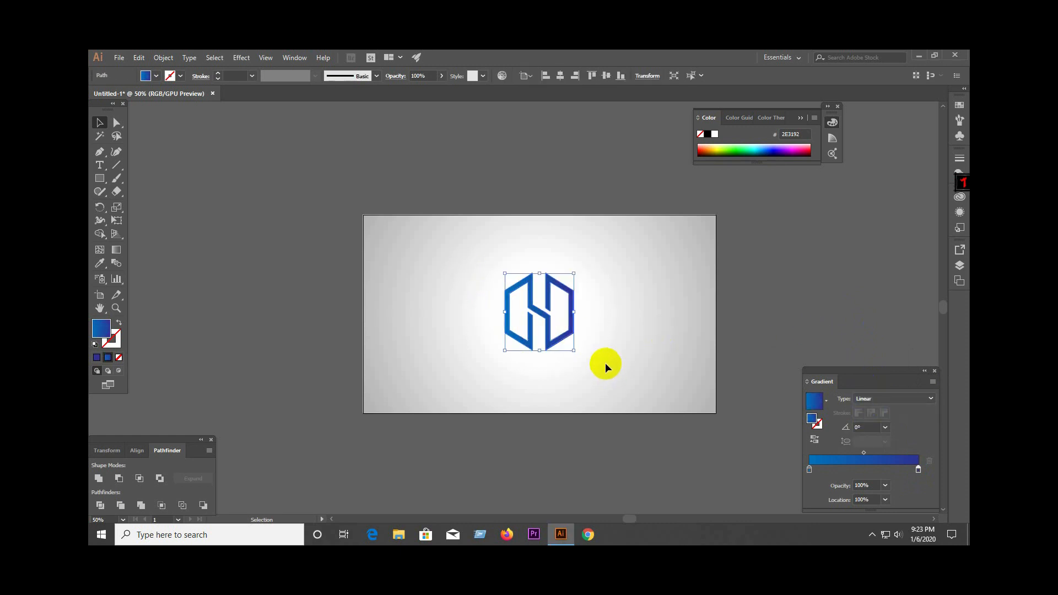
click(117, 250)
mouse_move(455, 247)
mouse_down()
mouse_move(468, 269)
mouse_move(640, 374)
mouse_up()
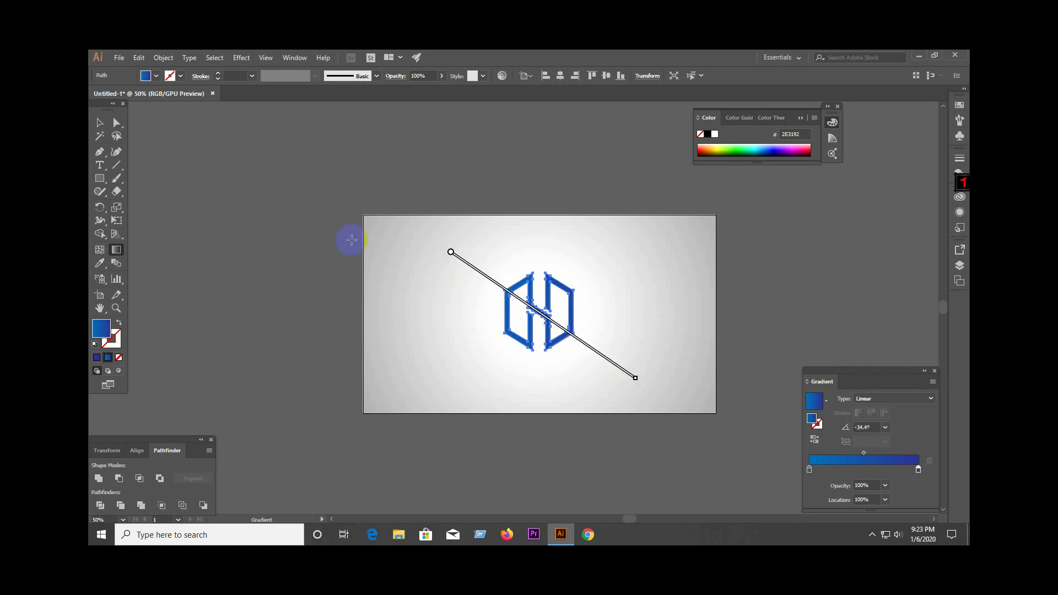
click(100, 123)
click(236, 268)
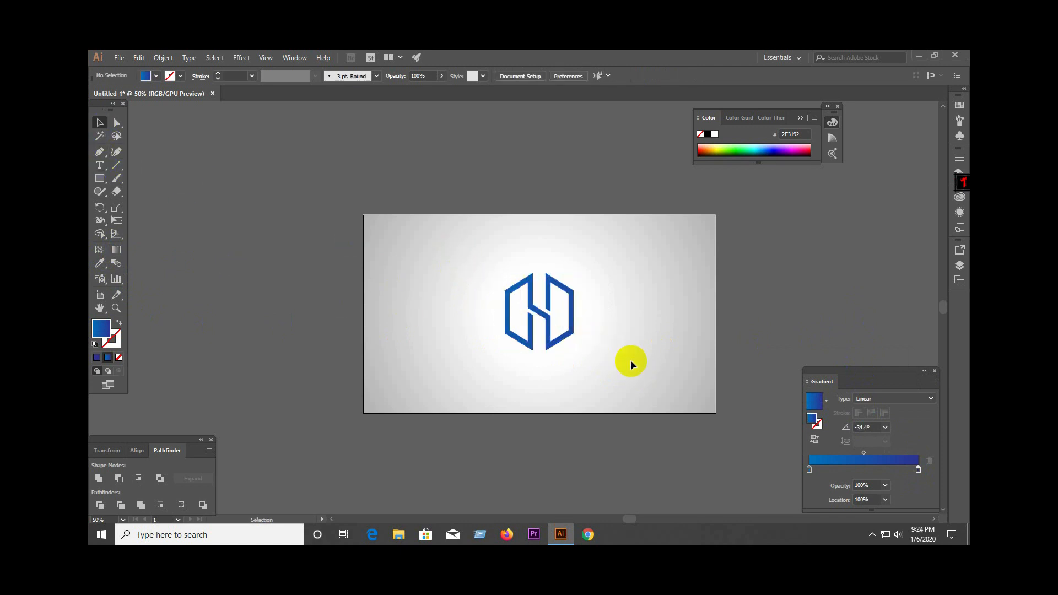
Duplicate the logo straight down so the copy sits just below the original.
drag(475, 255, 580, 340)
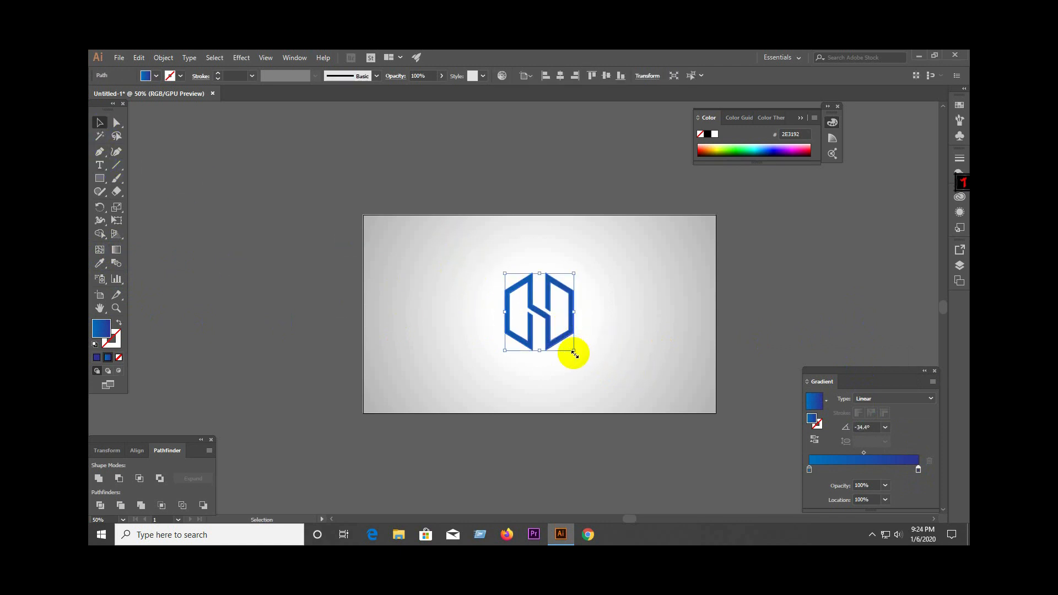
drag(549, 303, 552, 386)
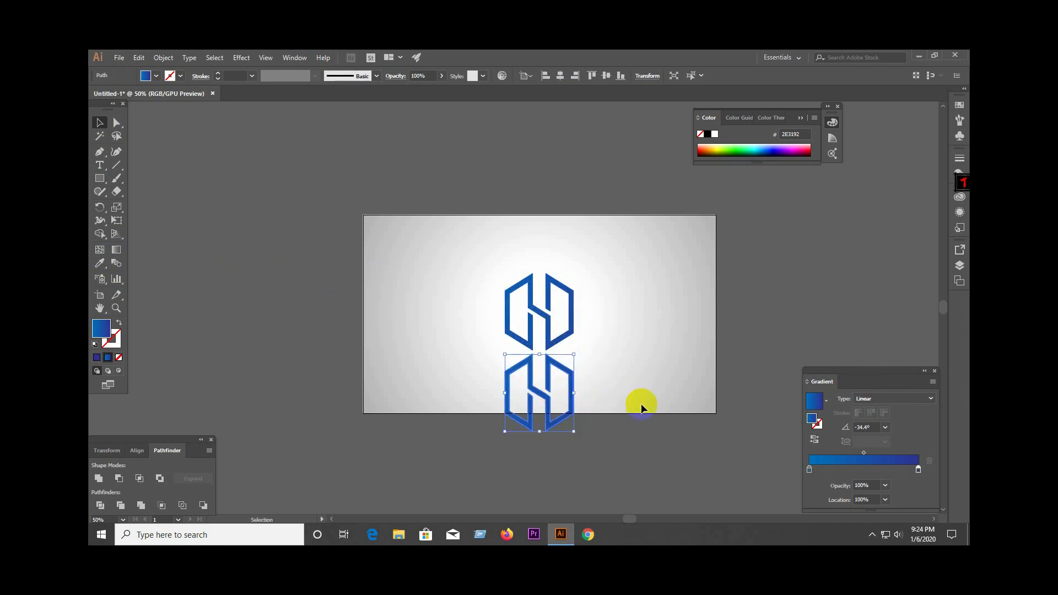
click(600, 419)
click(567, 397)
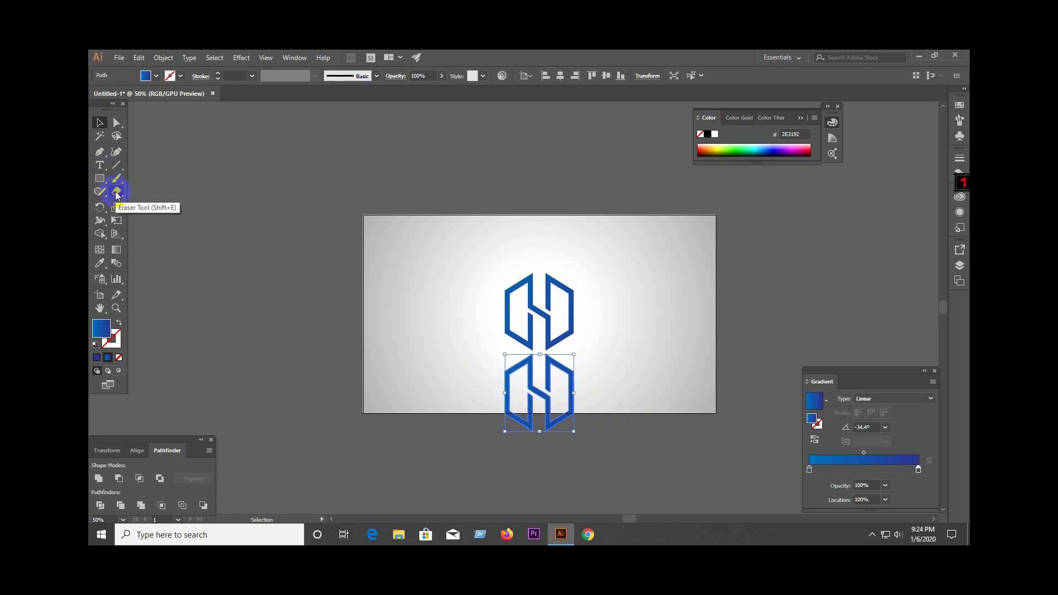
Perspective-distort the lower logo copy with Free Transform, spreading its bottom edge evenly to more than twice its width.
drag(116, 208, 118, 221)
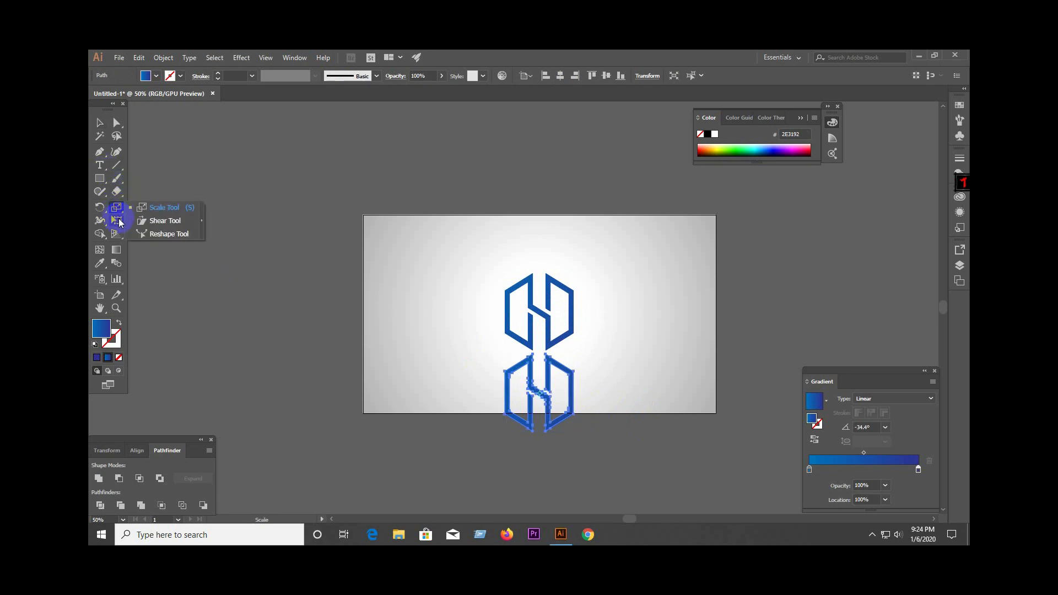
click(119, 220)
click(172, 234)
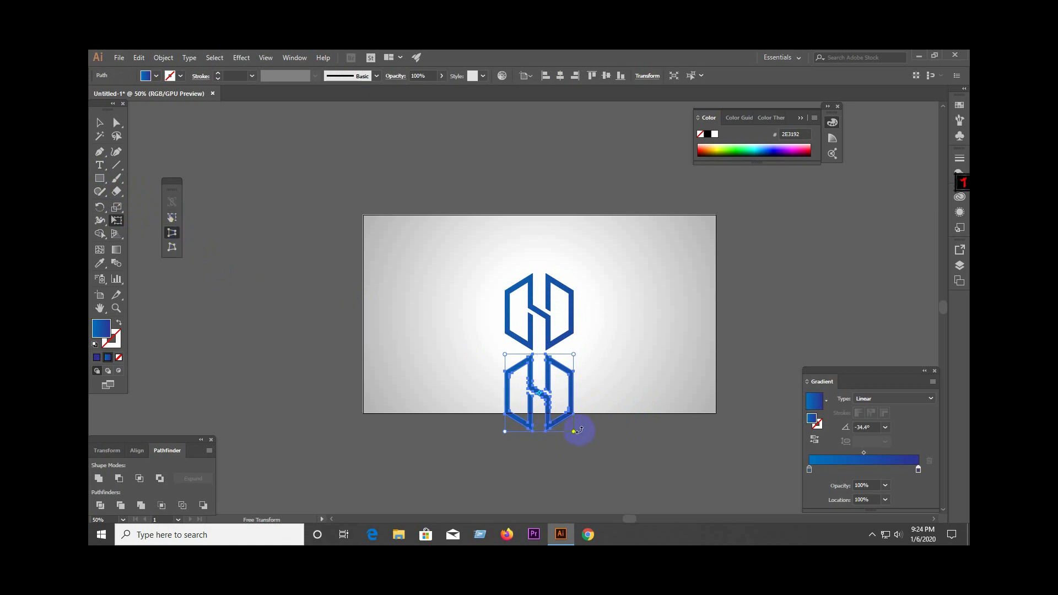
drag(574, 433, 621, 431)
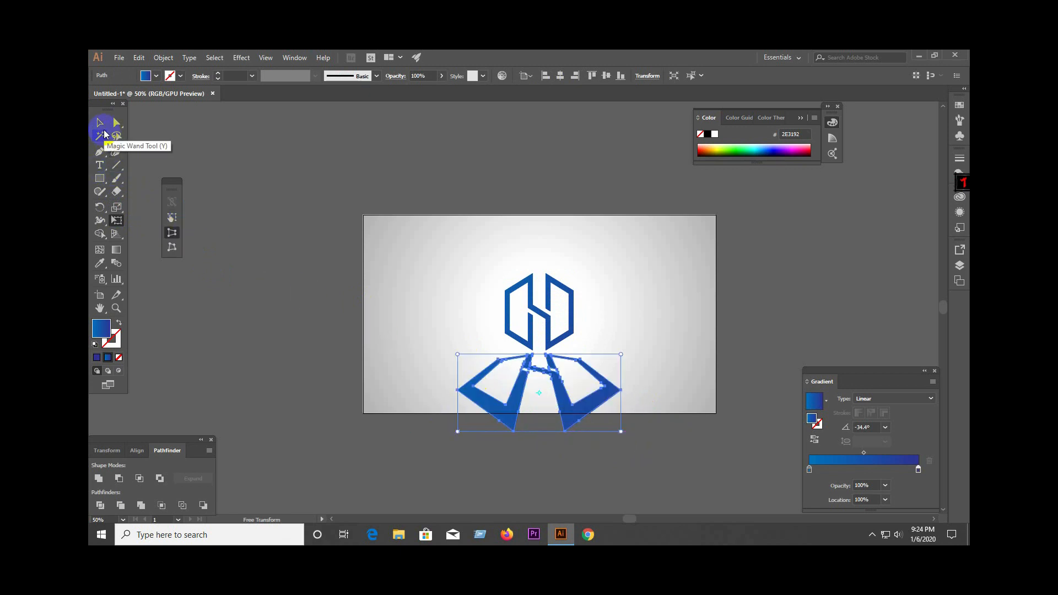
click(100, 123)
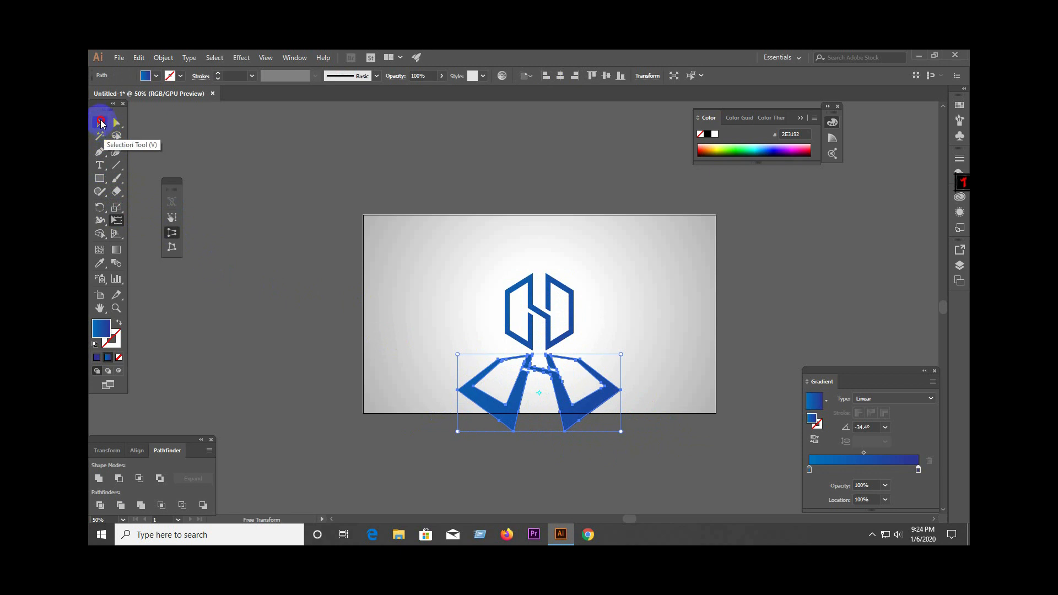
click(259, 214)
Set the opacity of the dark blue end stop in the distorted copy's gradient to 0%.
click(468, 385)
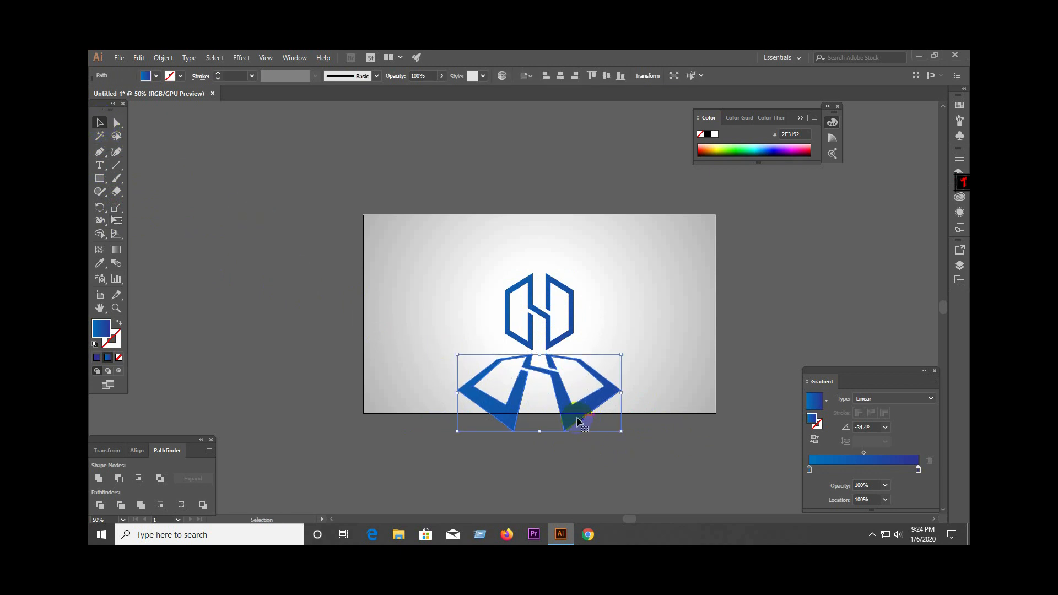
double_click(919, 470)
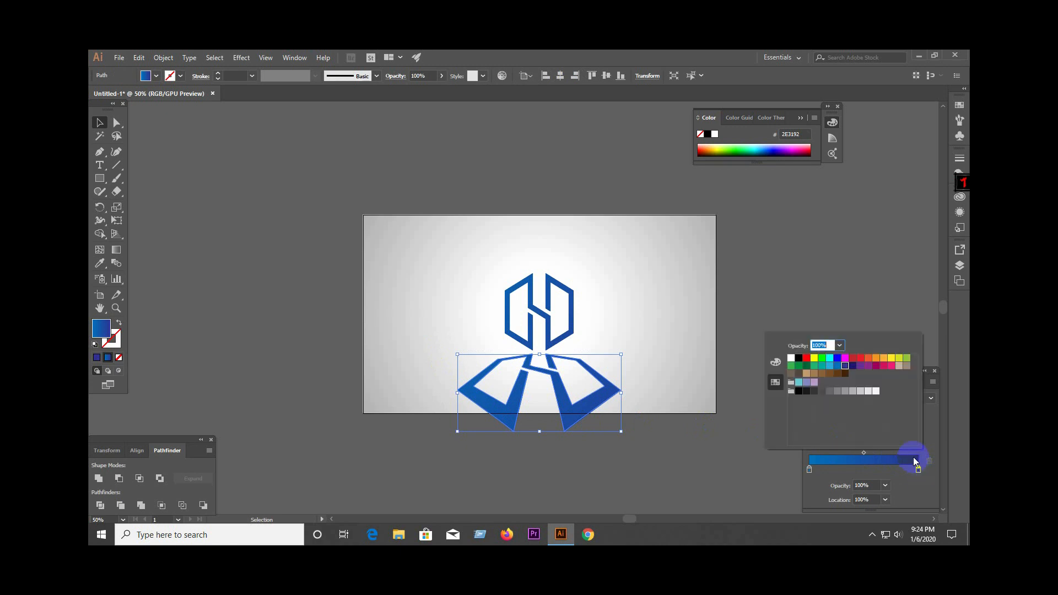
click(883, 487)
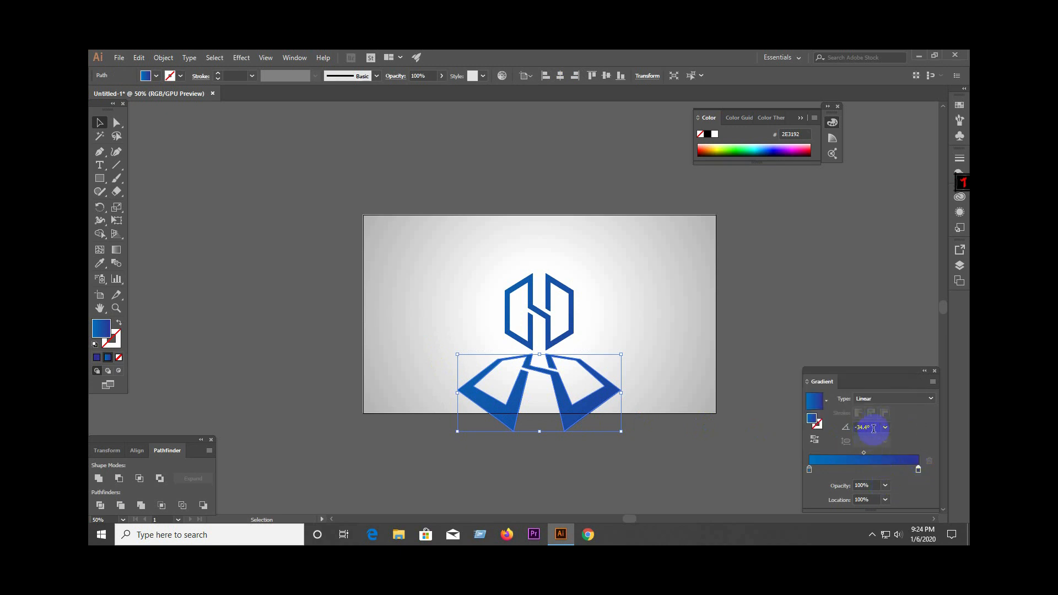
click(885, 485)
click(895, 355)
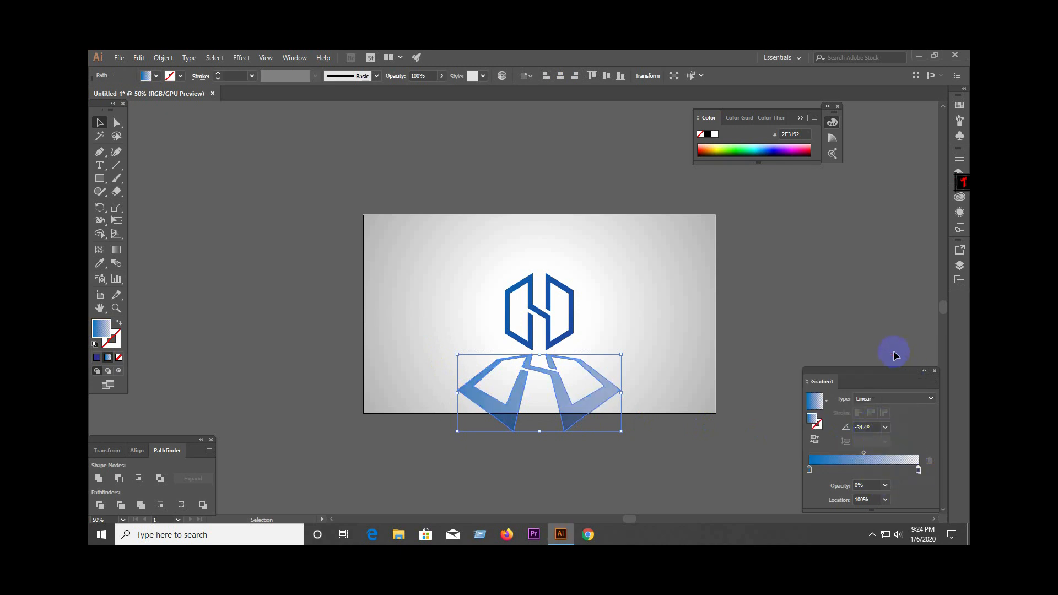
click(727, 312)
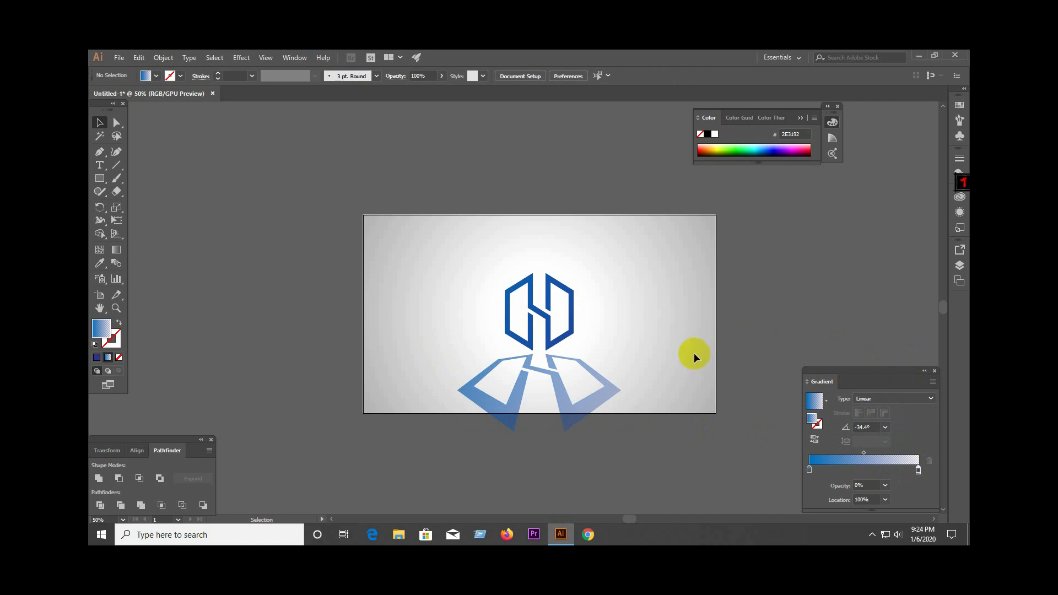
Redraw the distorted copy's gradient diagonally at about -39°, ending just past its lower right part.
click(595, 412)
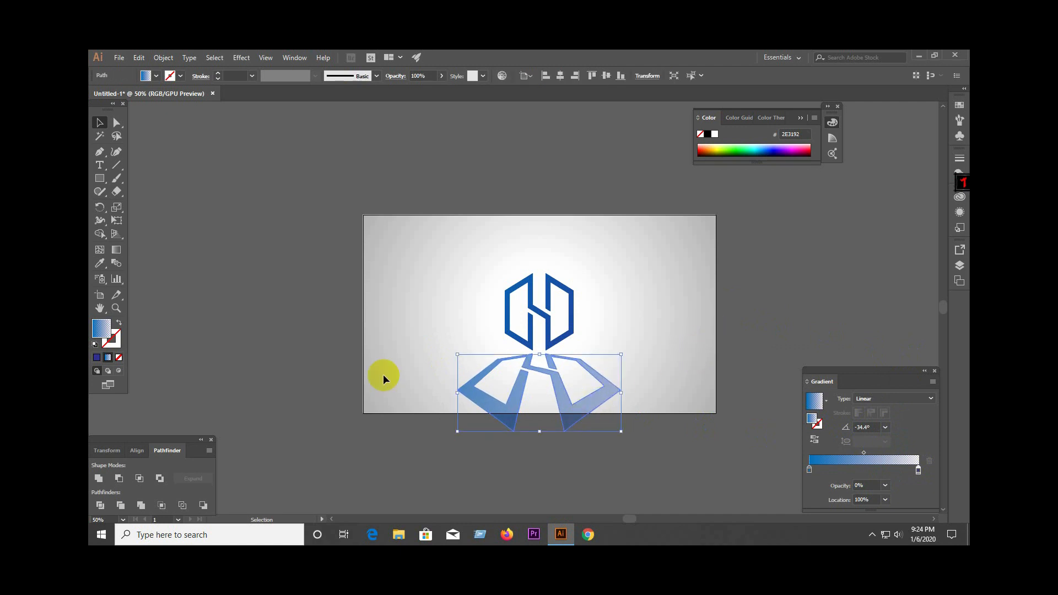
click(126, 252)
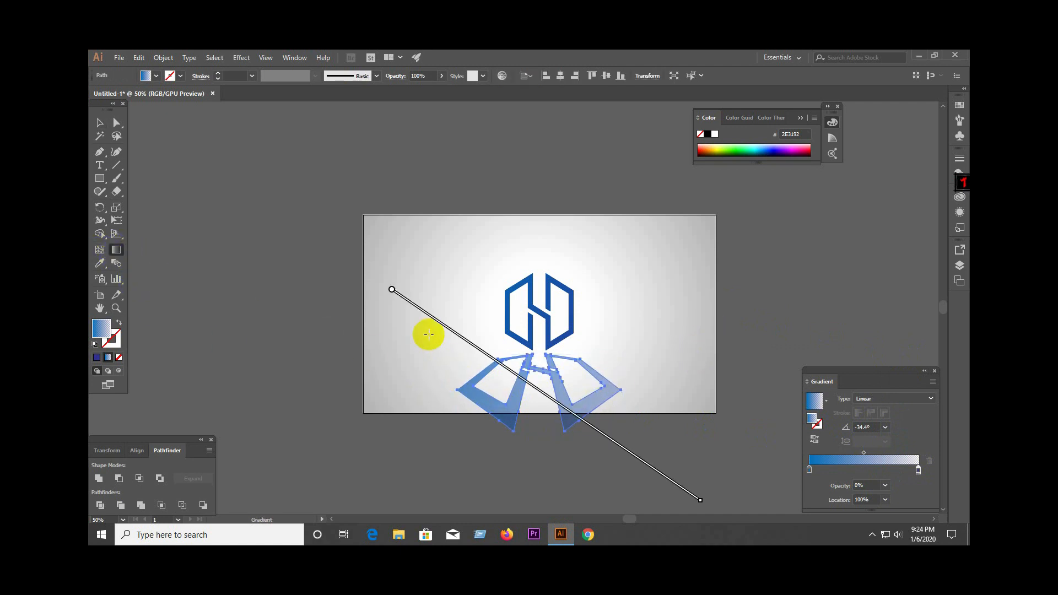
drag(401, 279, 608, 446)
click(102, 122)
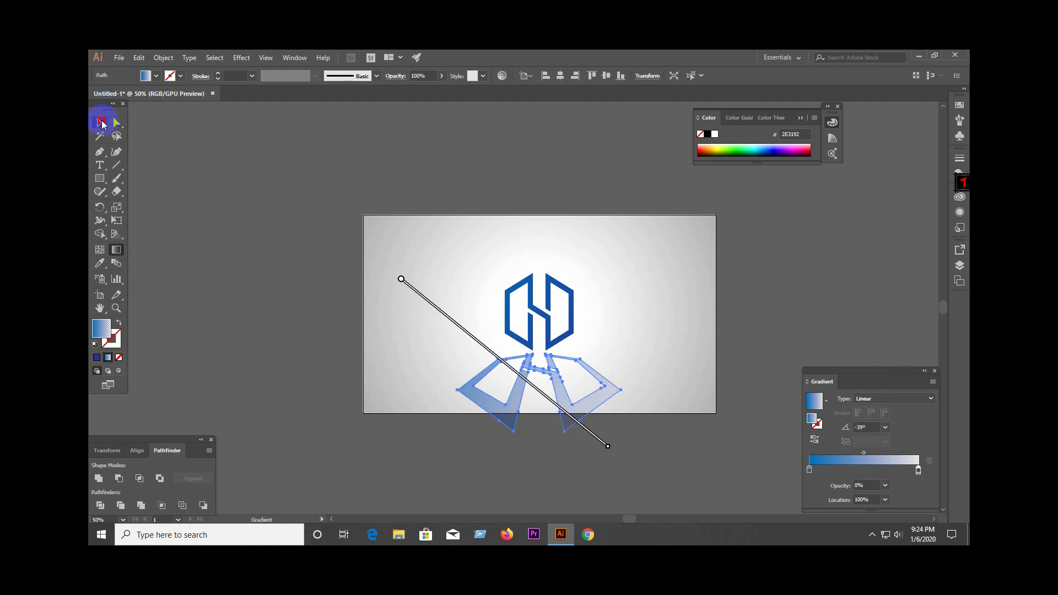
click(249, 223)
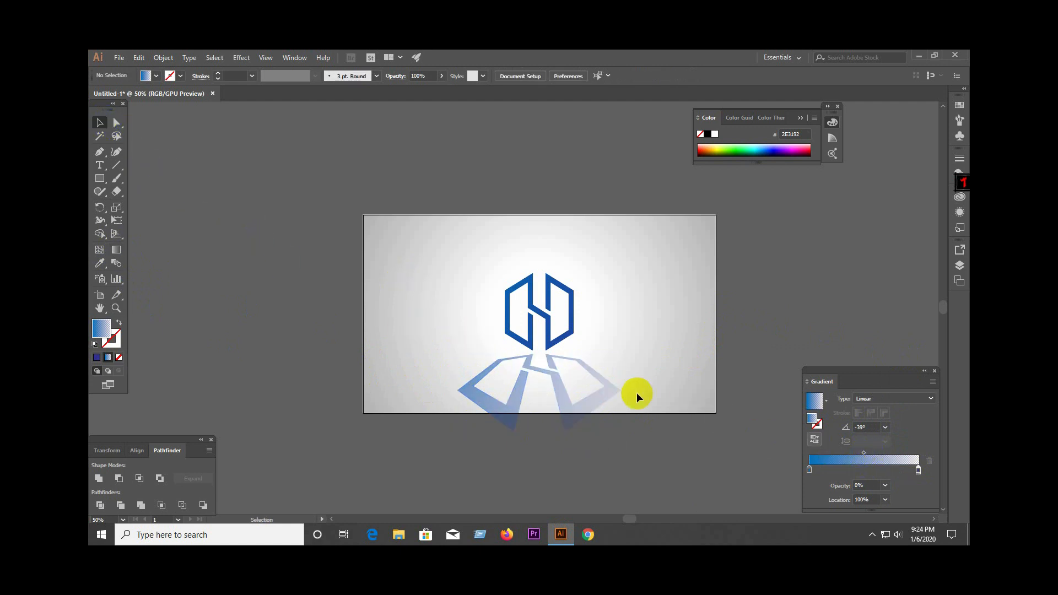
Move the midpoint of the shadow copy's gradient to about 25% and shift the copy slightly lower beneath the logo.
click(618, 392)
drag(864, 453, 836, 453)
click(724, 390)
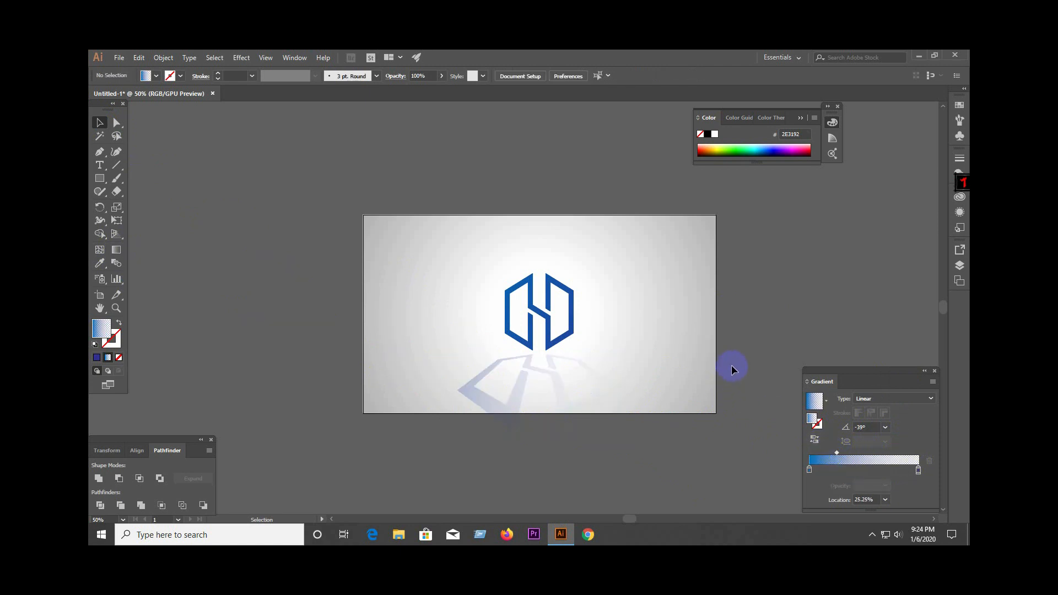
click(551, 373)
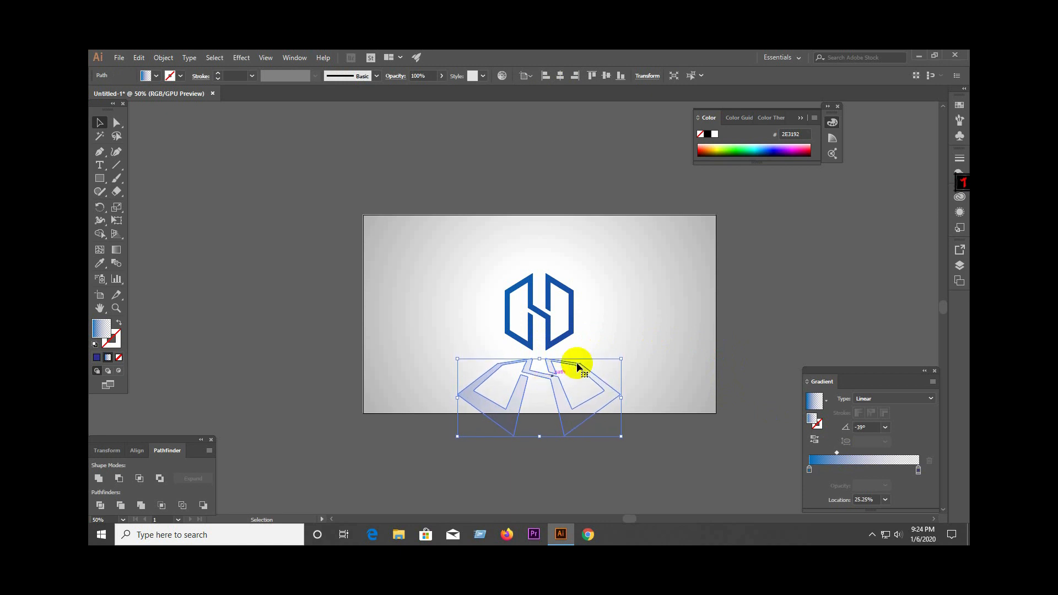
click(609, 337)
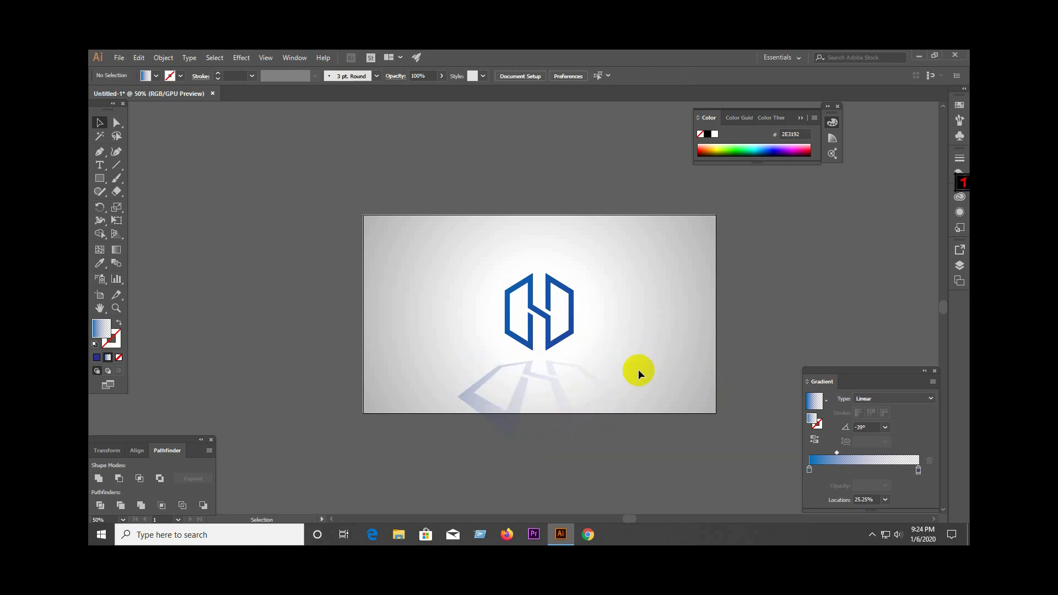